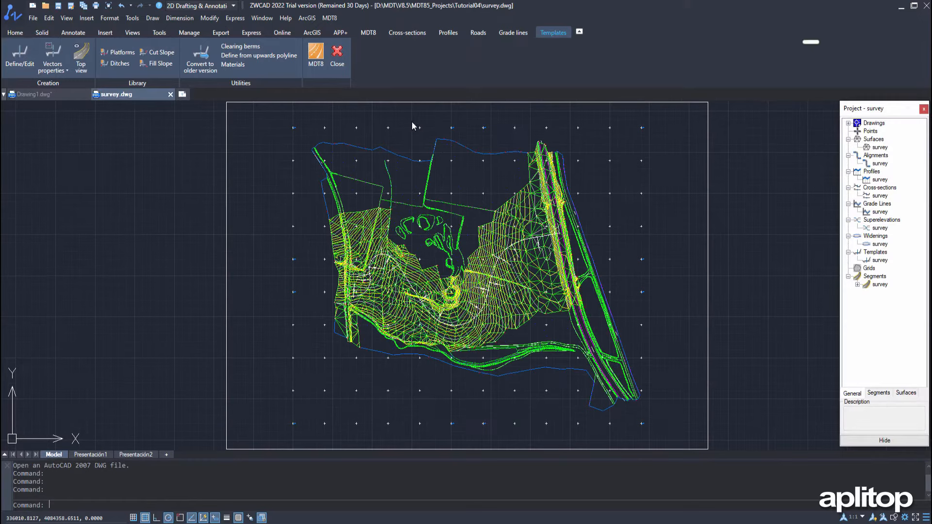
# Generate superelevations from the winding road alignment using the Generic road regulation in the program settings, at 80 km/h with 2% pumping slope
pyautogui.click(478, 33)
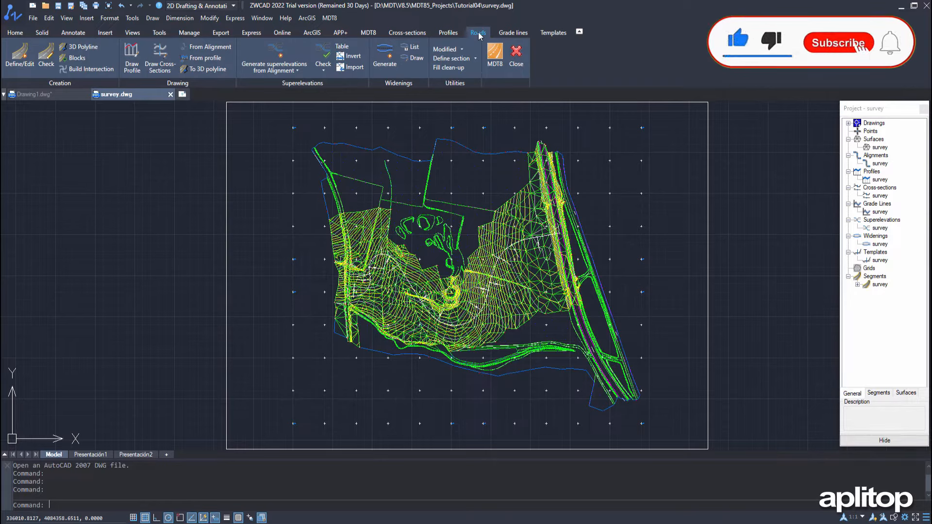
pyautogui.click(284, 73)
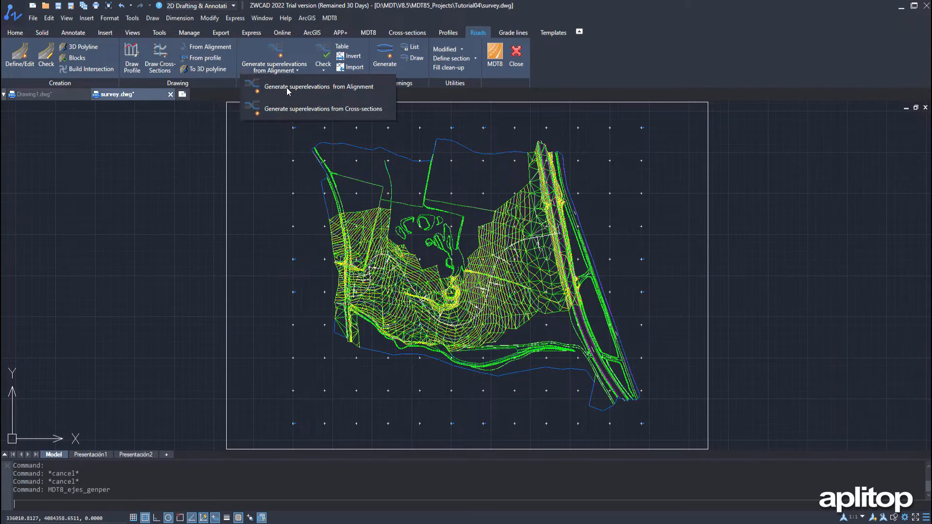
pyautogui.click(287, 87)
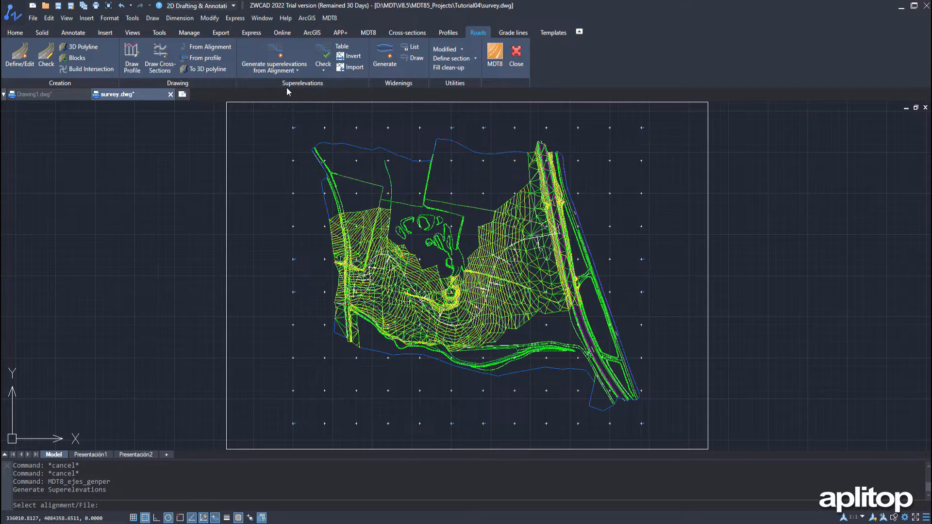
pyautogui.scroll(4, 437, 332)
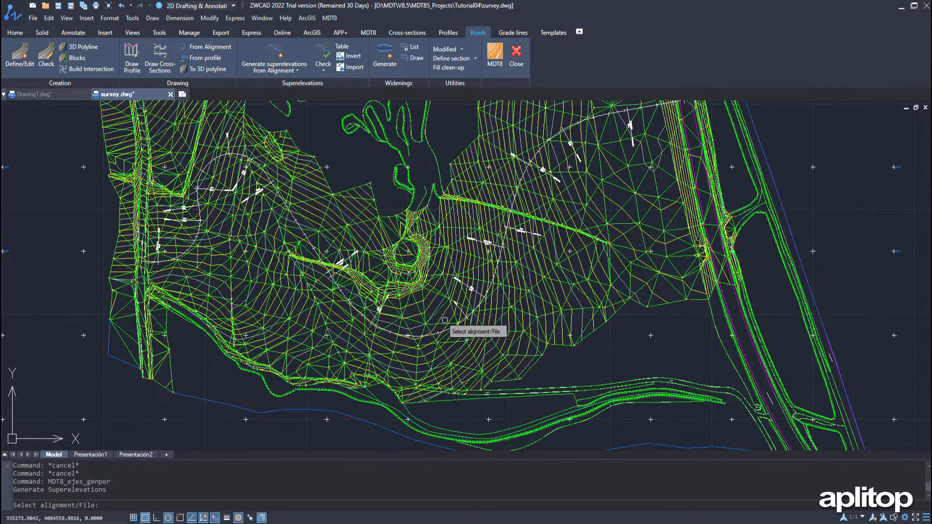
pyautogui.scroll(4, 466, 335)
pyautogui.click(469, 336)
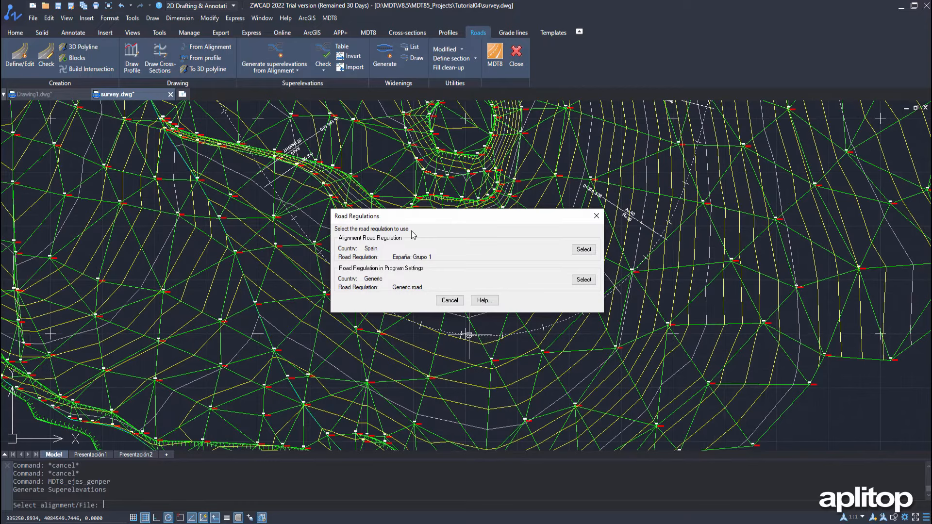
pyautogui.click(583, 280)
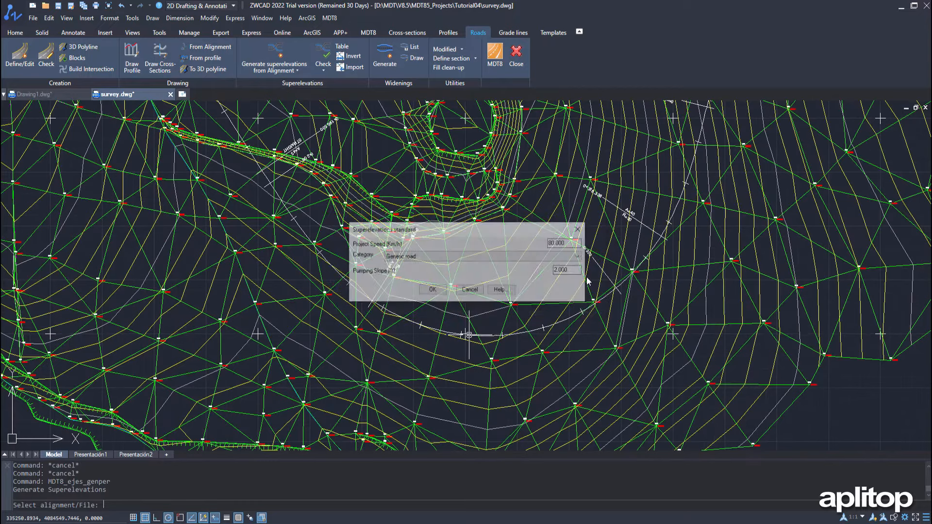
pyautogui.click(433, 289)
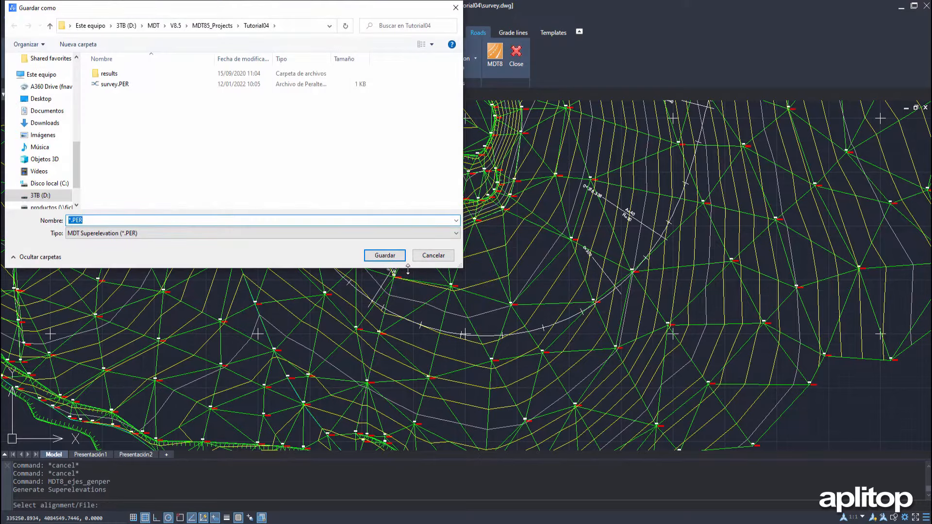
# Save the generated superelevations over the existing survey.PER file
pyautogui.click(112, 84)
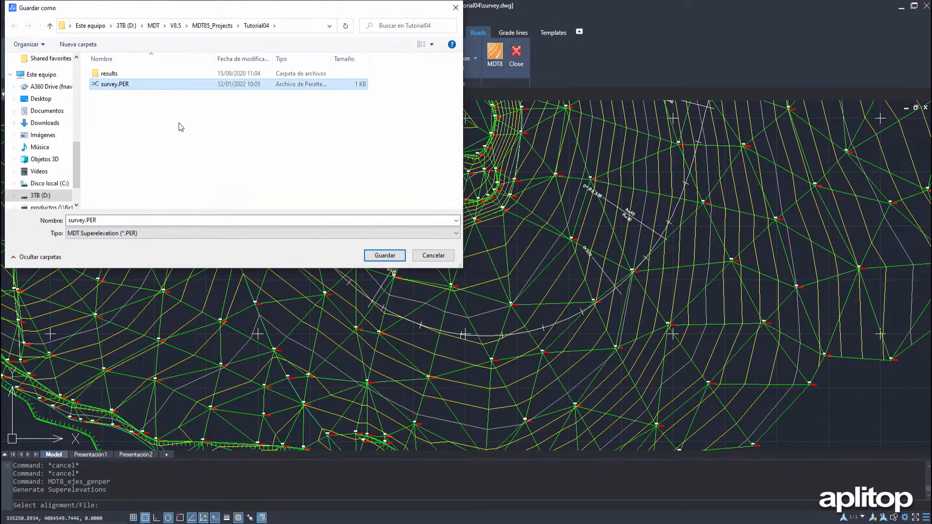
pyautogui.click(380, 258)
pyautogui.click(495, 268)
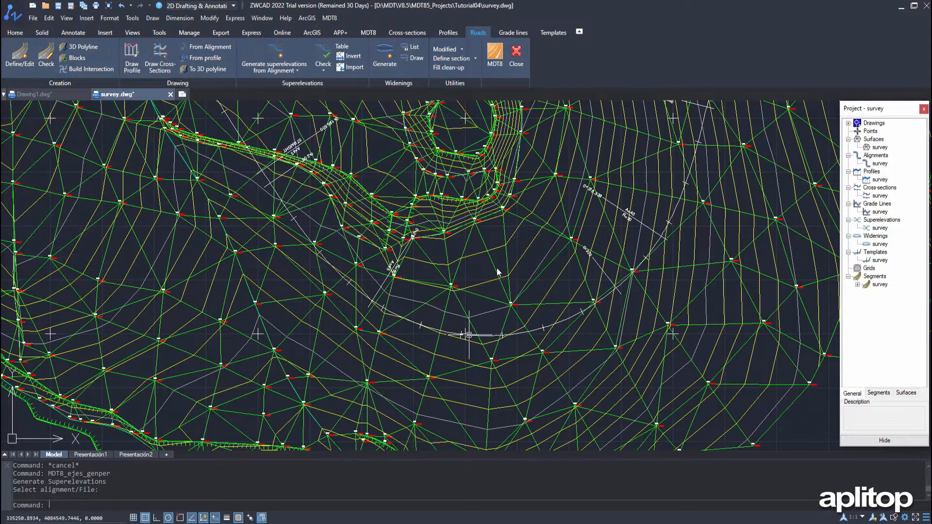
# Check the superelevations in survey.PER, displaying the diagram at a 1:3 scale ratio
pyautogui.click(325, 71)
pyautogui.click(342, 89)
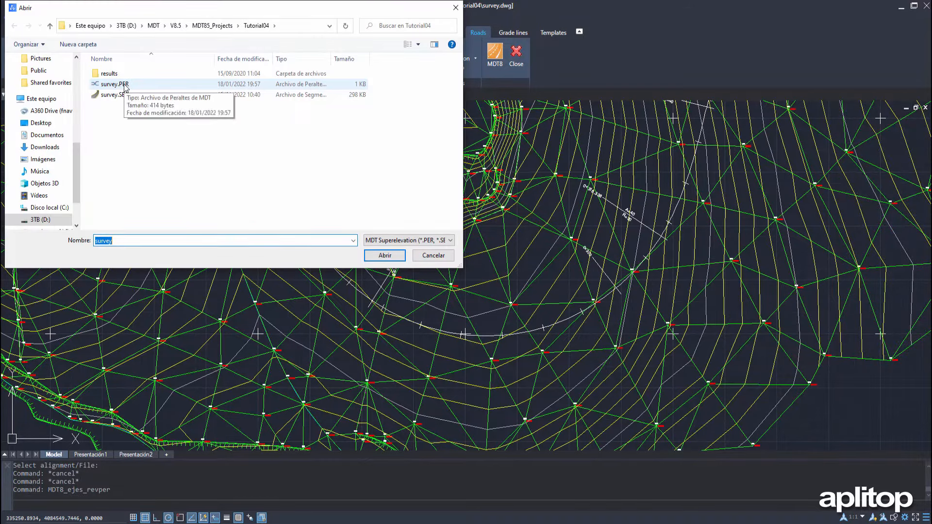
pyautogui.click(115, 84)
pyautogui.click(382, 255)
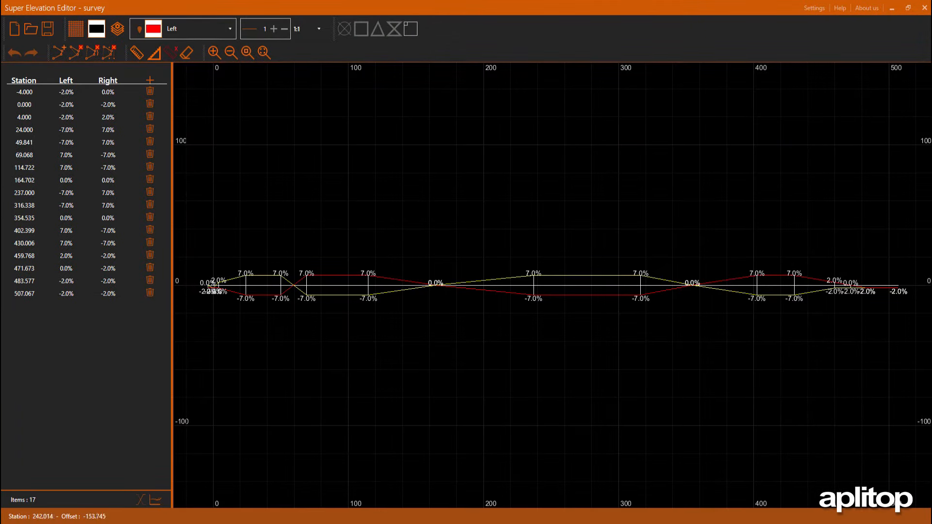
pyautogui.click(320, 30)
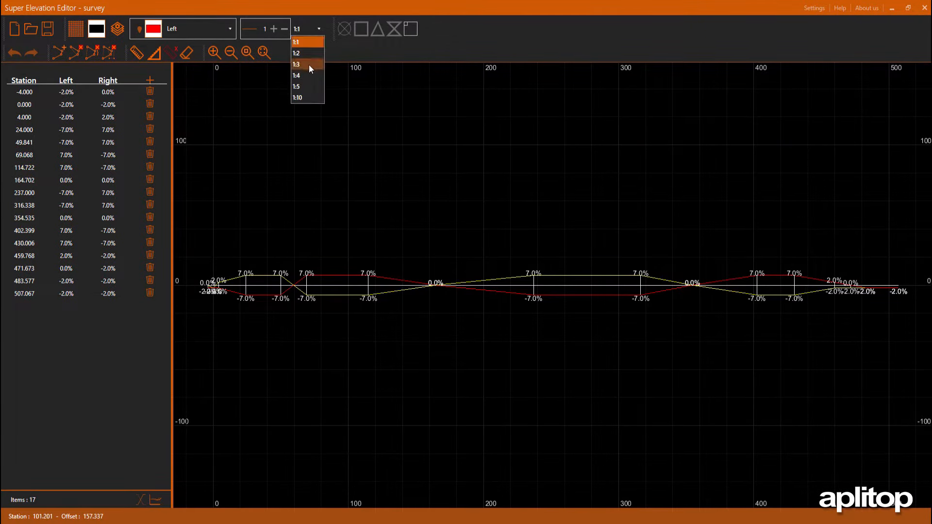
pyautogui.click(308, 65)
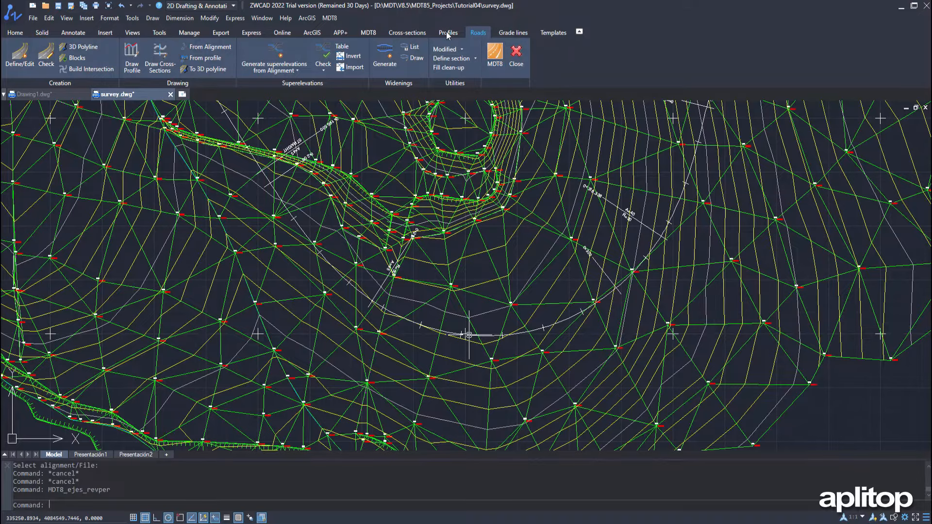
# Get the longitudinal profile of the same road alignment, overwriting survey.LON in Tutorial04, with sampling at intersections with the alignment turned off
pyautogui.click(449, 34)
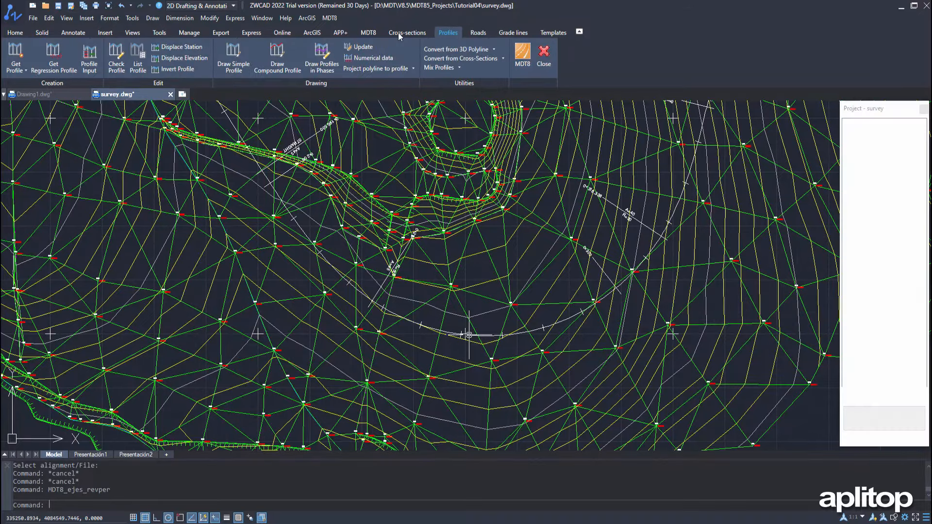
pyautogui.click(16, 68)
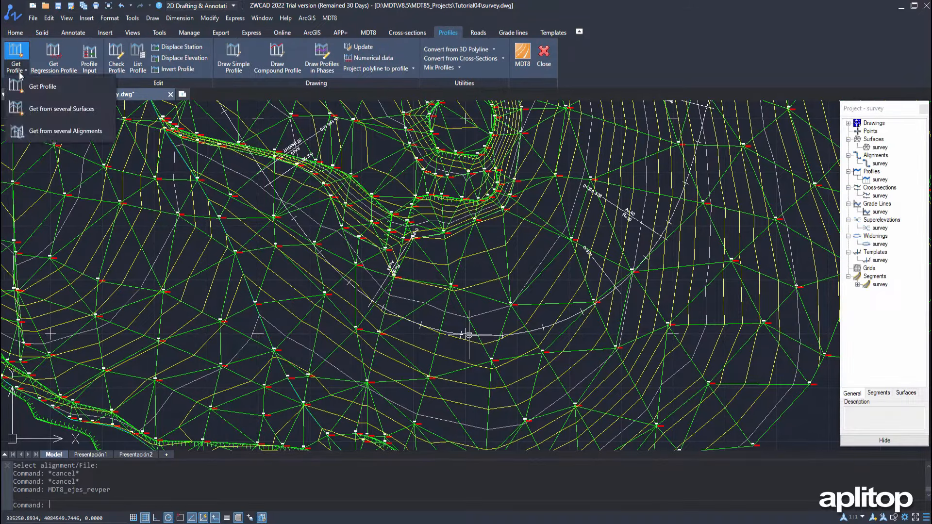
pyautogui.click(37, 90)
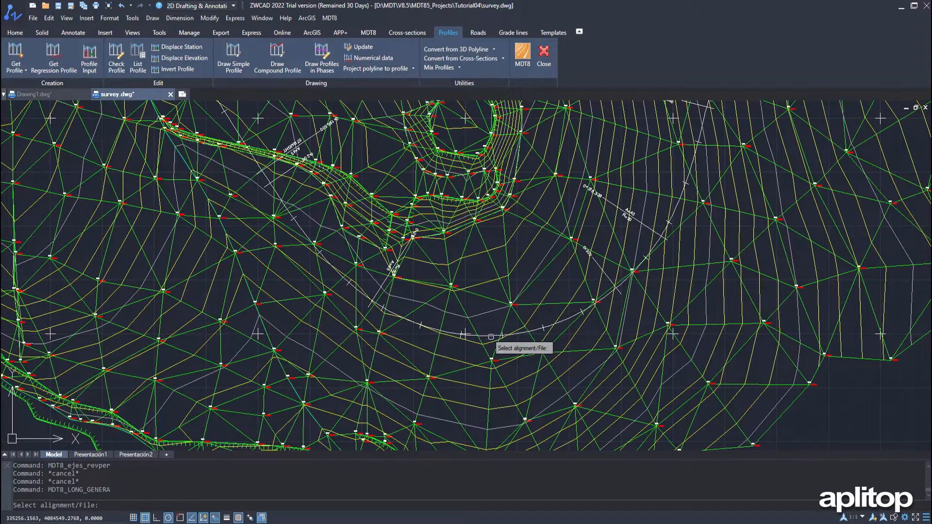
pyautogui.click(491, 335)
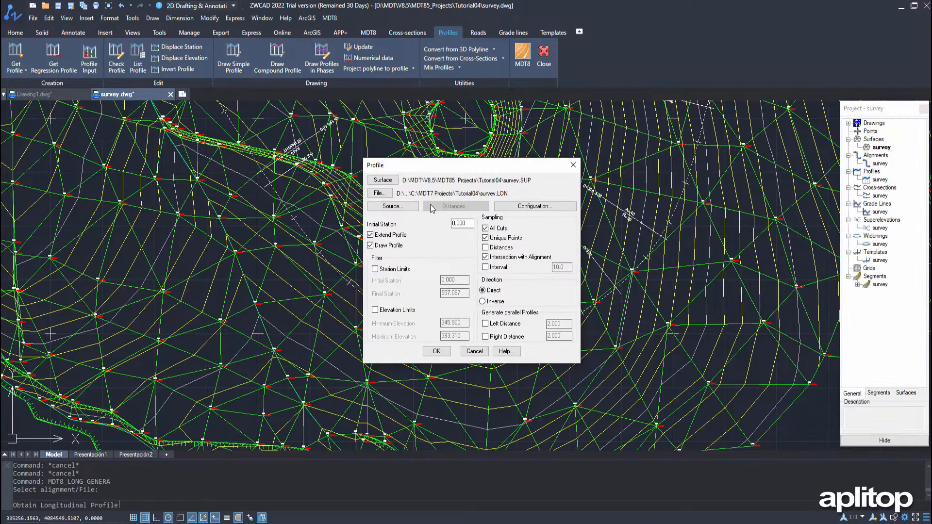
pyautogui.click(380, 194)
pyautogui.click(484, 258)
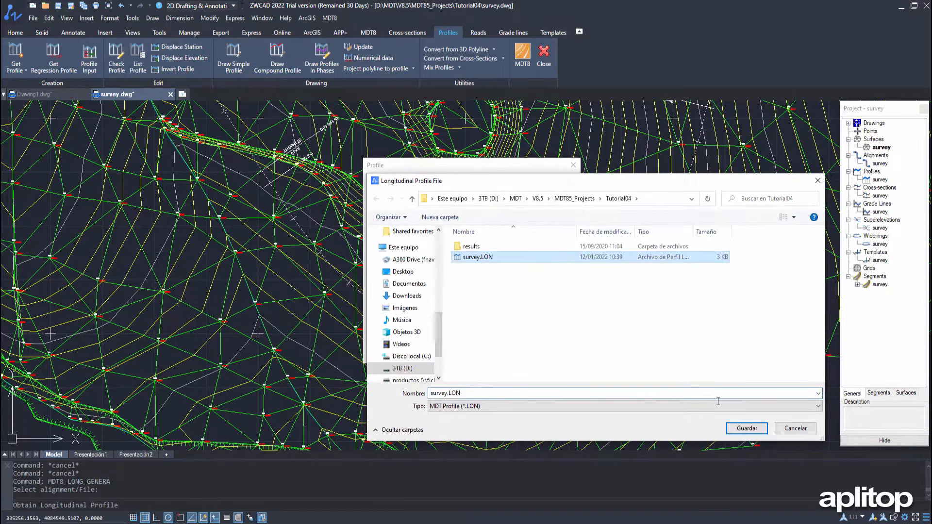
pyautogui.click(744, 432)
pyautogui.click(495, 267)
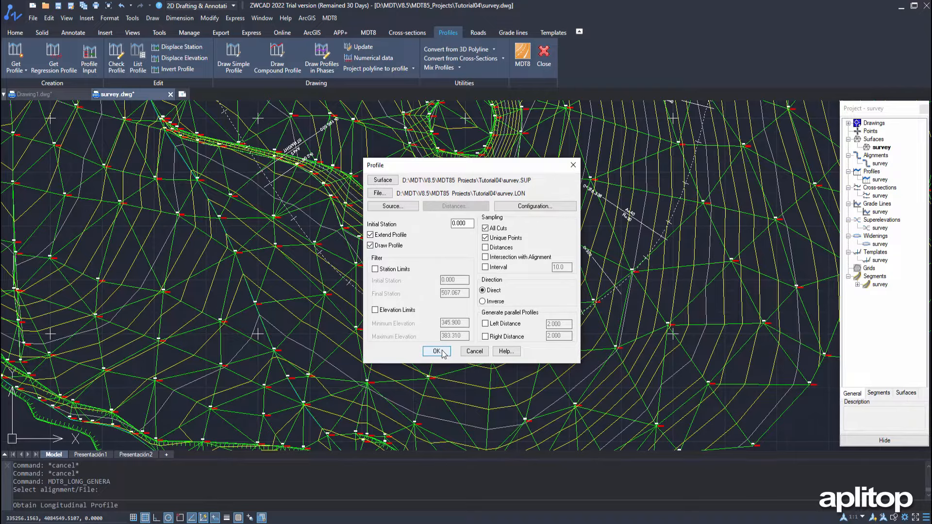
pyautogui.click(440, 351)
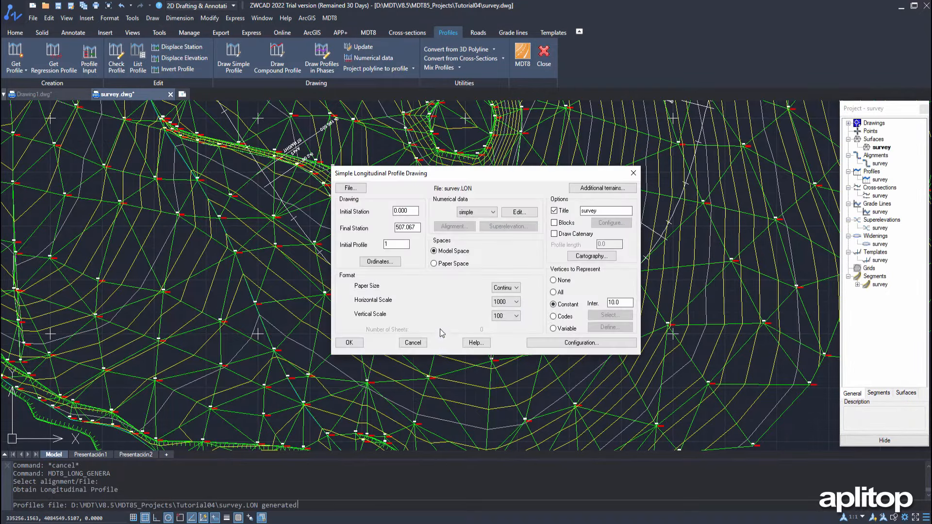
# Set the longitudinal profile drawing to DIN-A2 paper with a profile length of 410
pyautogui.click(516, 289)
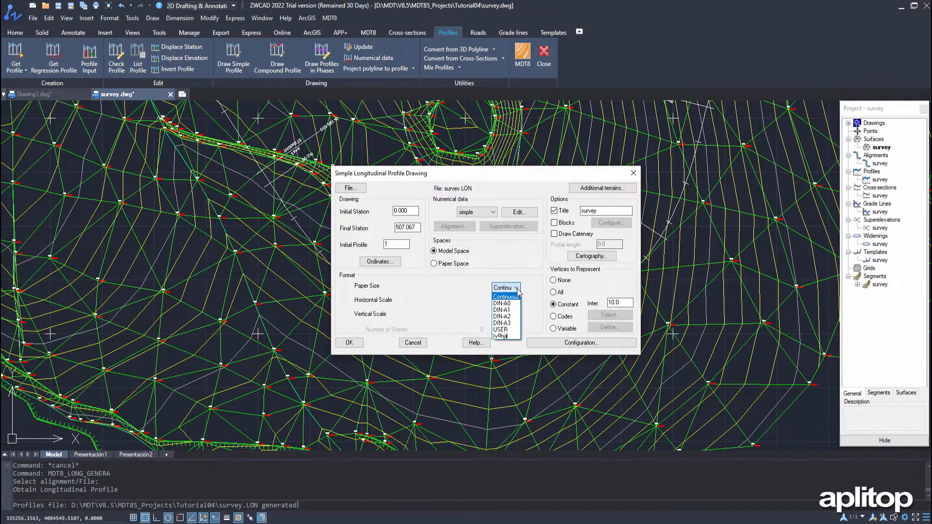
pyautogui.click(513, 315)
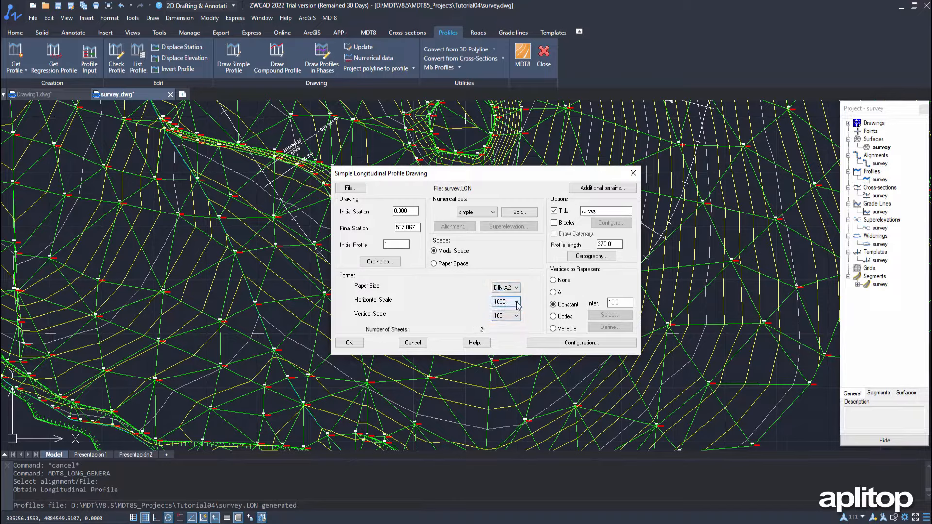
pyautogui.click(515, 316)
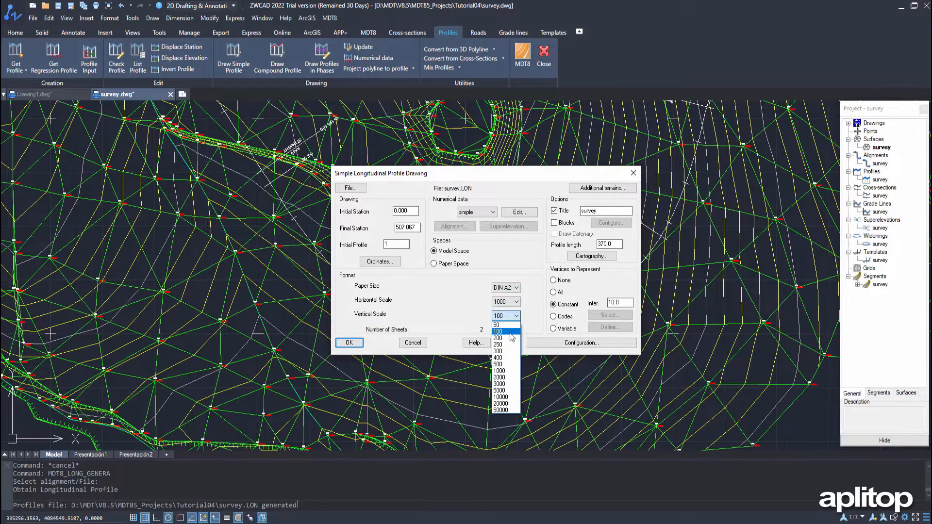
pyautogui.click(508, 342)
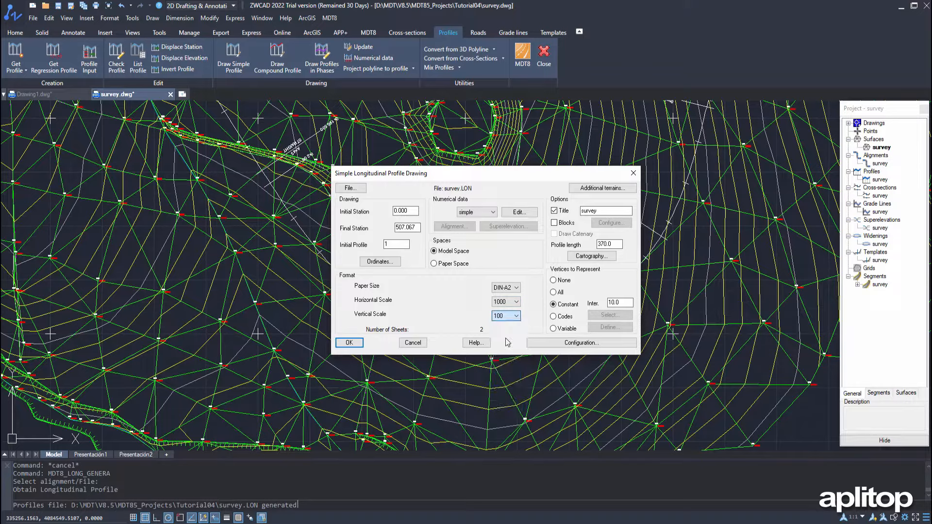
pyautogui.doubleClick(615, 244)
pyautogui.write('410')
# Draw the longitudinal profile sheet in the empty space to the right of the survey map
pyautogui.click(350, 343)
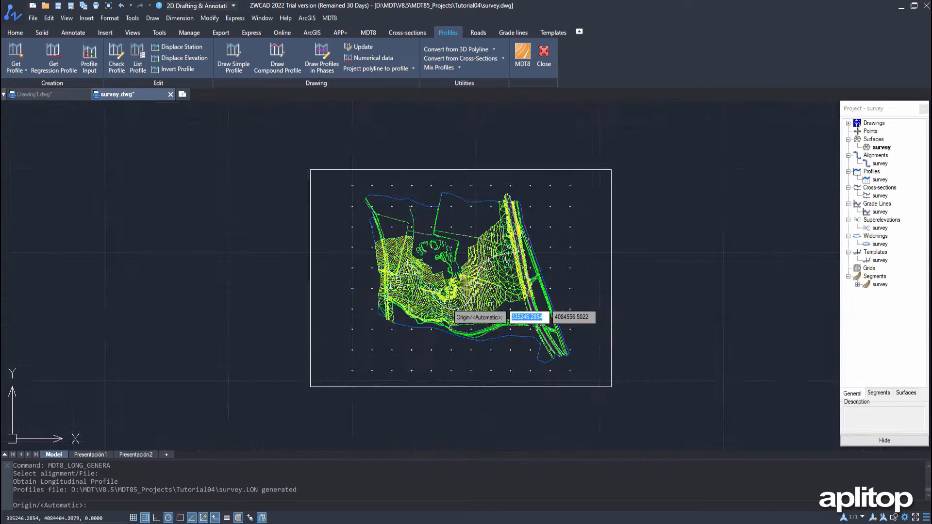
pyautogui.click(714, 155)
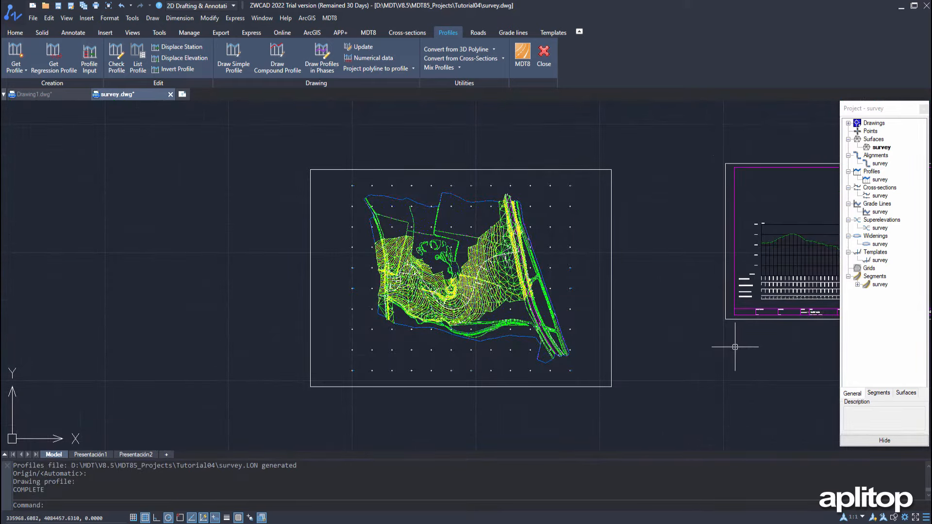
pyautogui.moveTo(734, 346); pyautogui.dragTo(423, 327, button='middle')
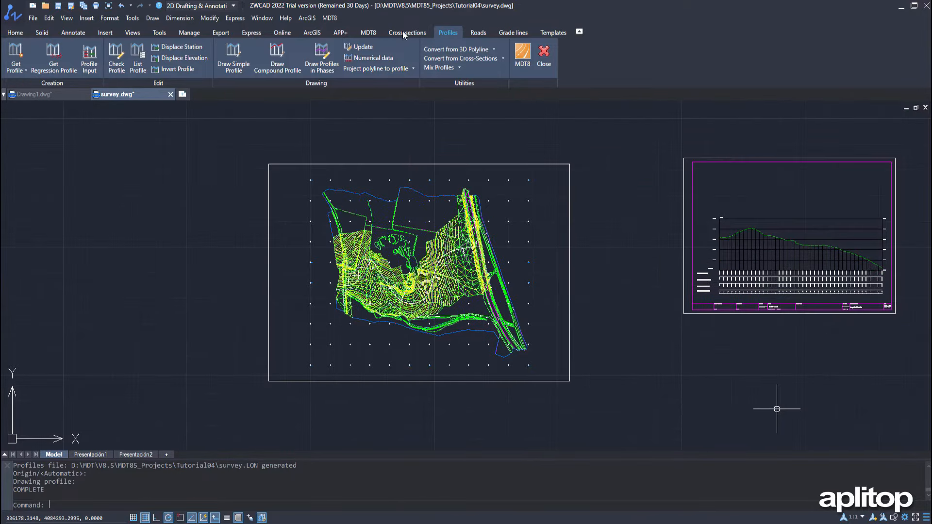
# Get cross-sections along the road alignment with profile lengths of 25 on both the left and right sides
pyautogui.click(407, 32)
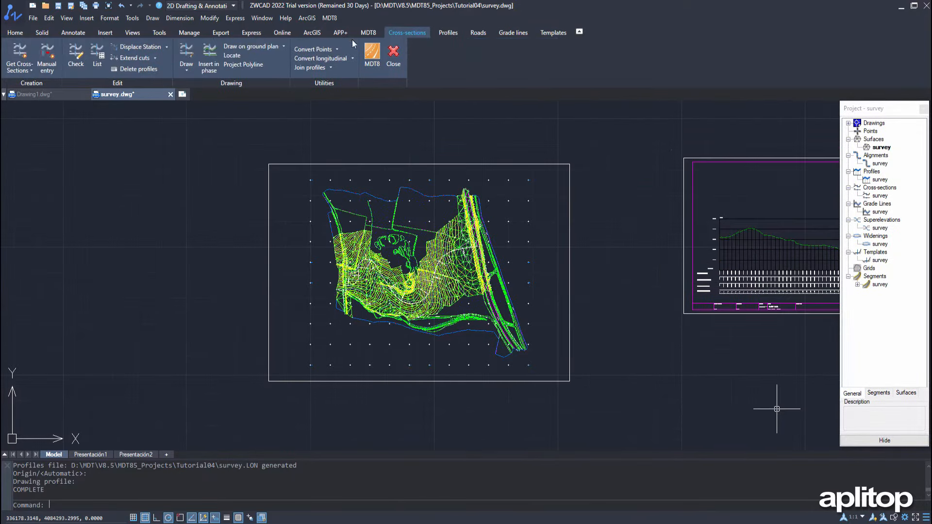
pyautogui.click(22, 72)
pyautogui.click(42, 88)
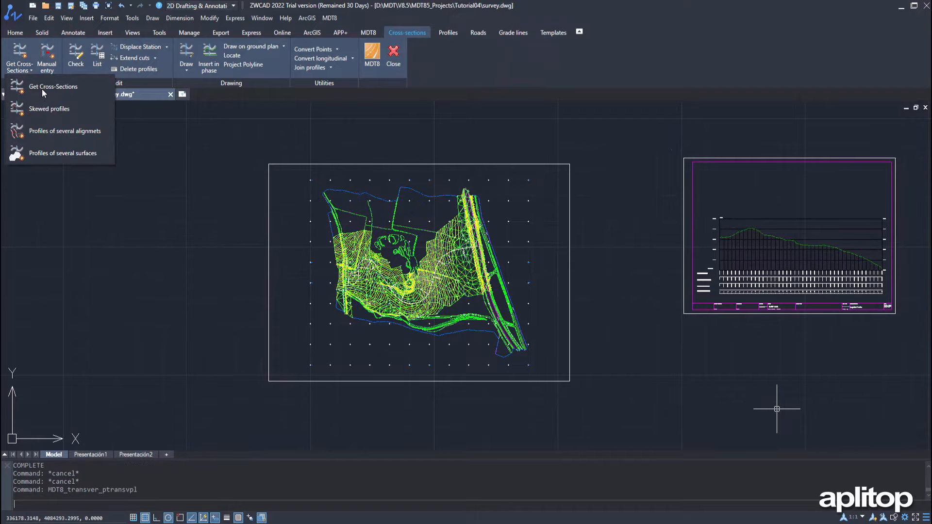
pyautogui.scroll(5, 422, 282)
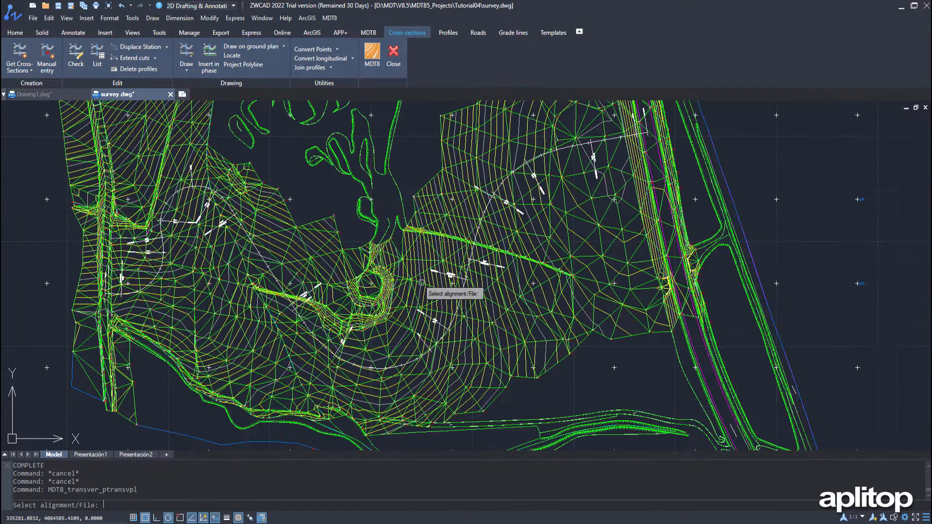
pyautogui.scroll(2, 444, 313)
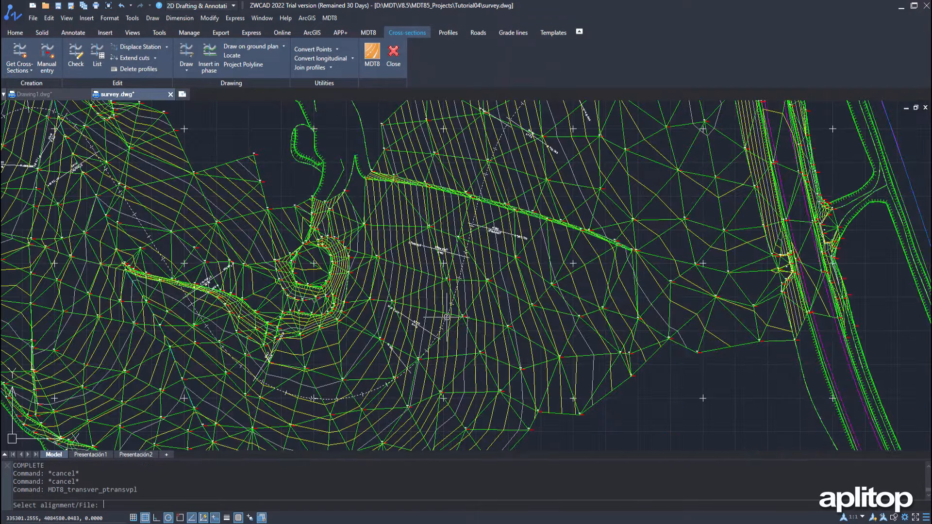
pyautogui.click(446, 316)
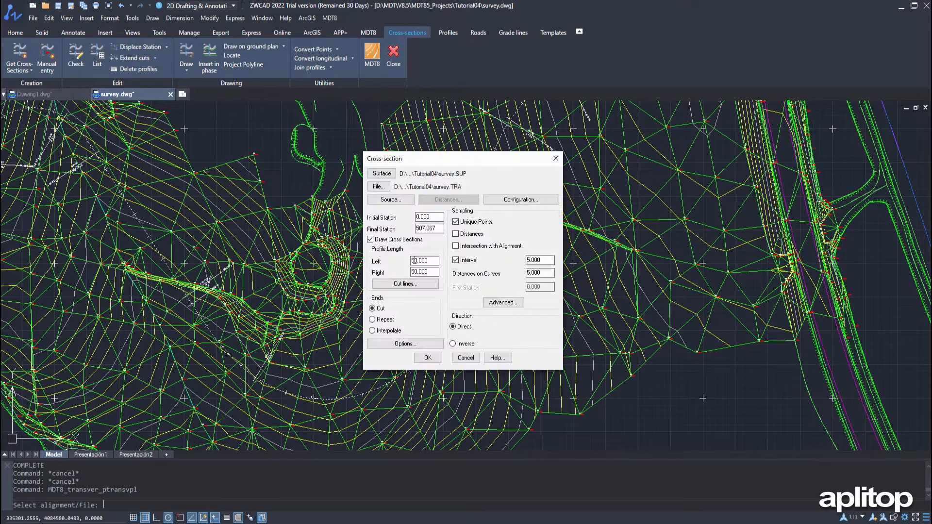
pyautogui.doubleClick(427, 260)
pyautogui.write('25')
pyautogui.doubleClick(434, 272)
pyautogui.write('25')
pyautogui.click(435, 359)
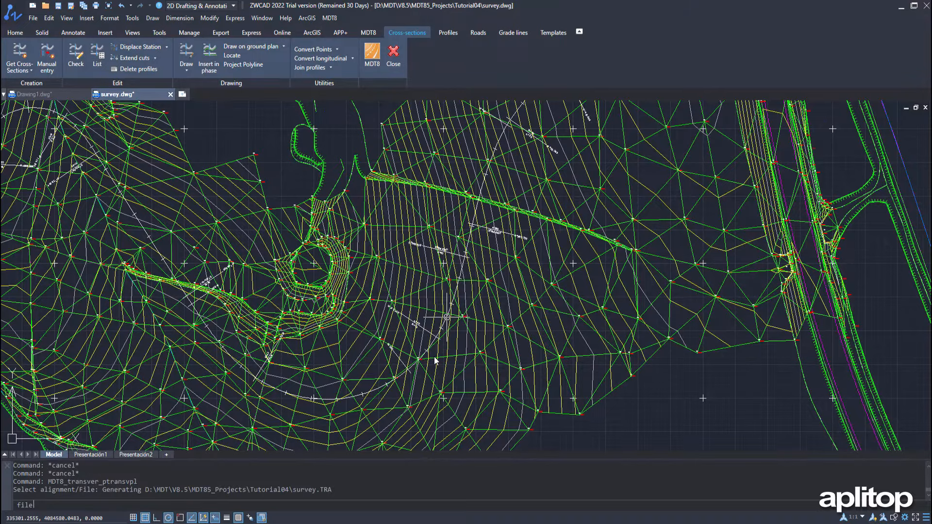
# Draw the survey cross-sections on DIN-A1 sheets in the empty space below the longitudinal profile sheets
pyautogui.click(475, 277)
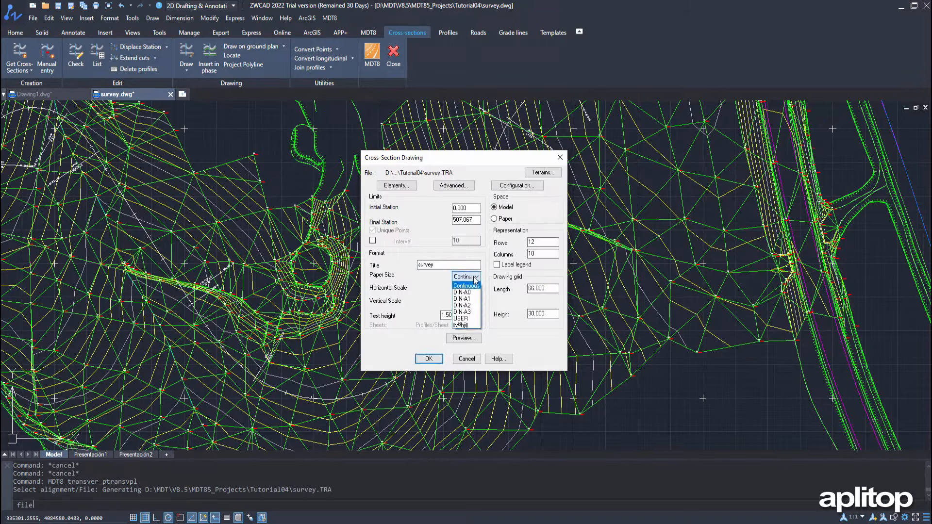
pyautogui.click(468, 299)
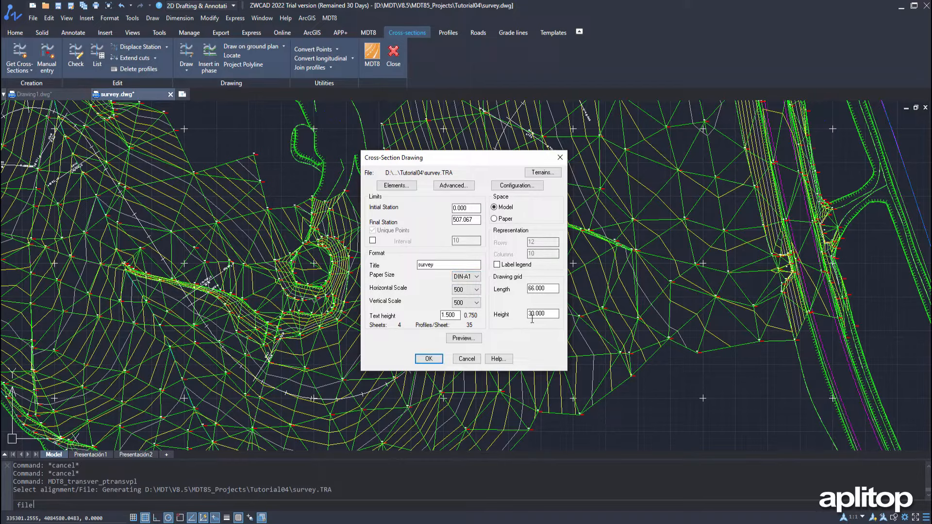
pyautogui.click(429, 358)
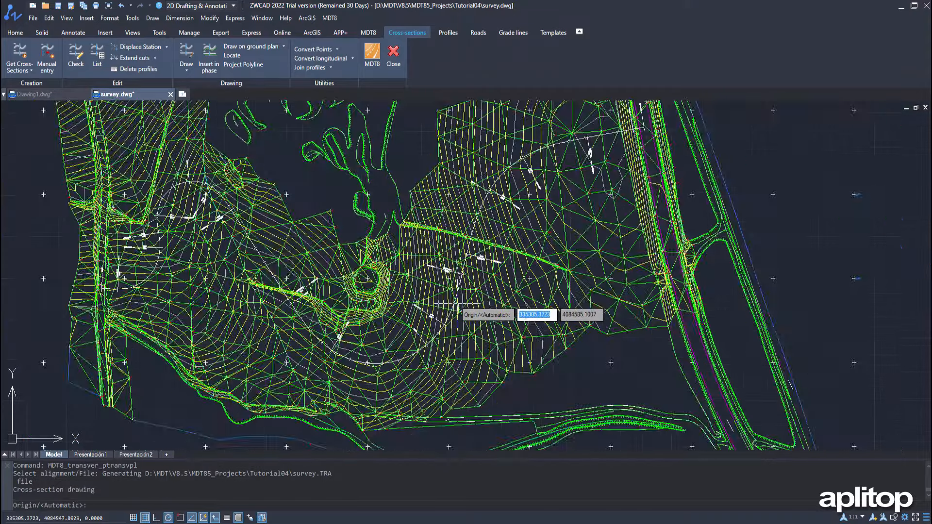
pyautogui.scroll(-8, 457, 305)
pyautogui.click(624, 370)
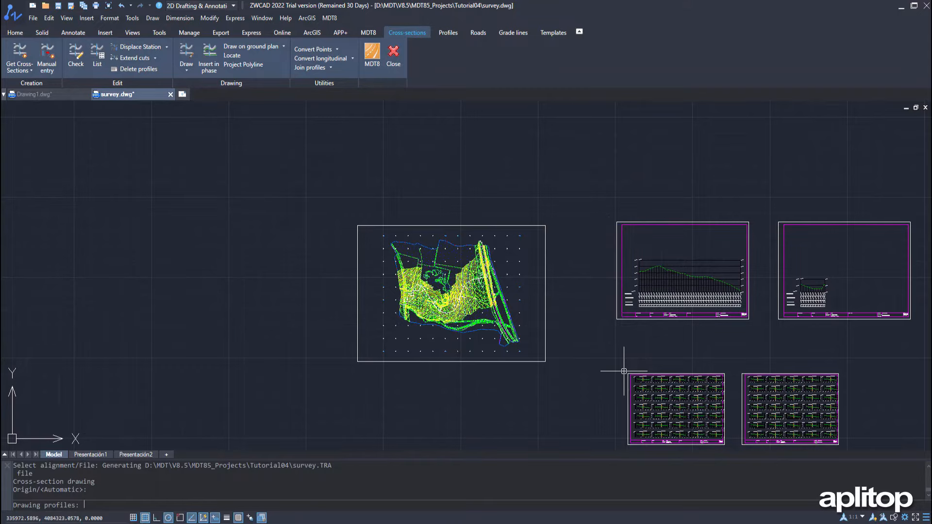
pyautogui.moveTo(644, 348); pyautogui.dragTo(407, 217, button='middle')
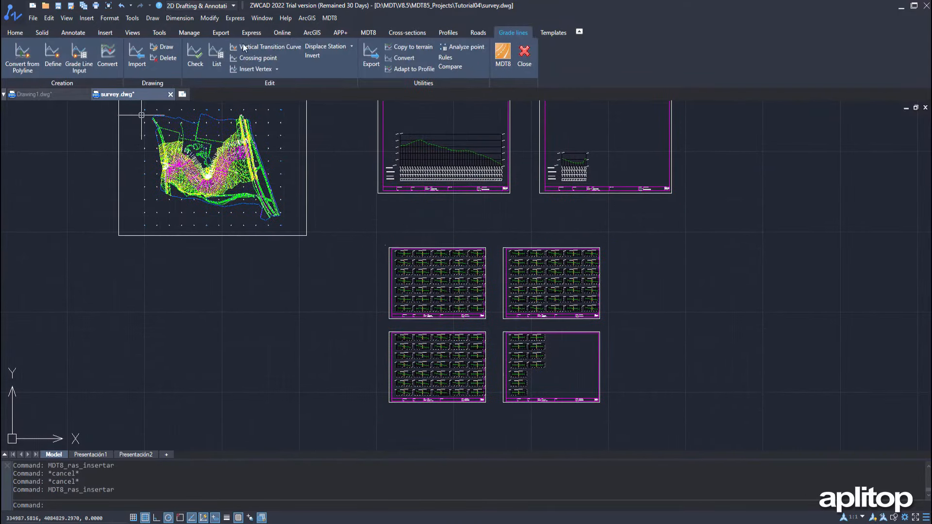
# Start a new grade line by data input and save it as survey.RAS in Tutorial04
pyautogui.click(80, 66)
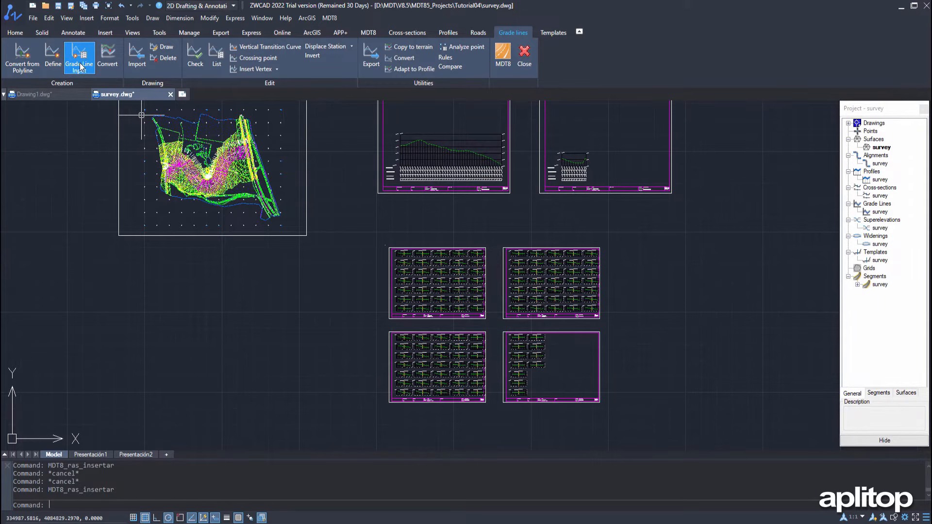
pyautogui.click(81, 66)
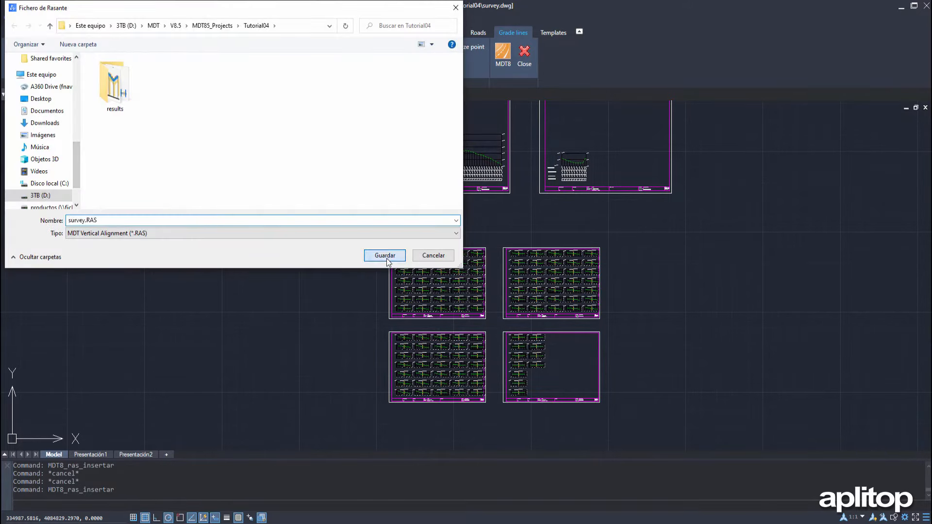
pyautogui.click(386, 257)
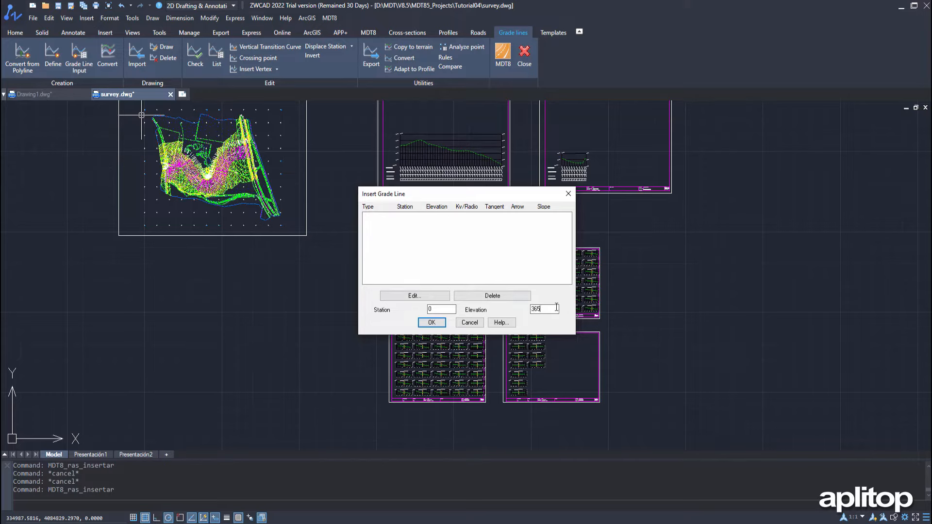
# Enter grade line vertices at stations 0, 79, 467 and 507.067 with elevations 365.8, 372, 346 and 350.7
pyautogui.press('Return')
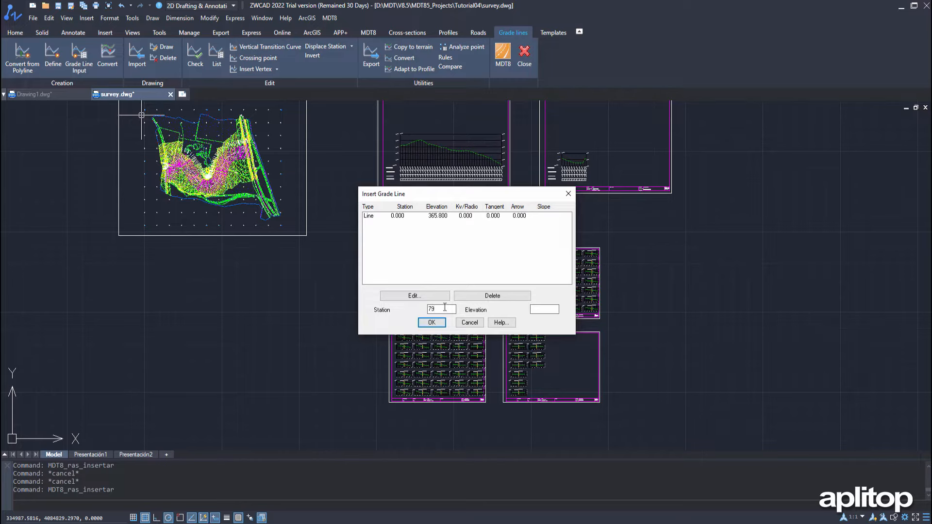
pyautogui.click(544, 308)
pyautogui.press('Return')
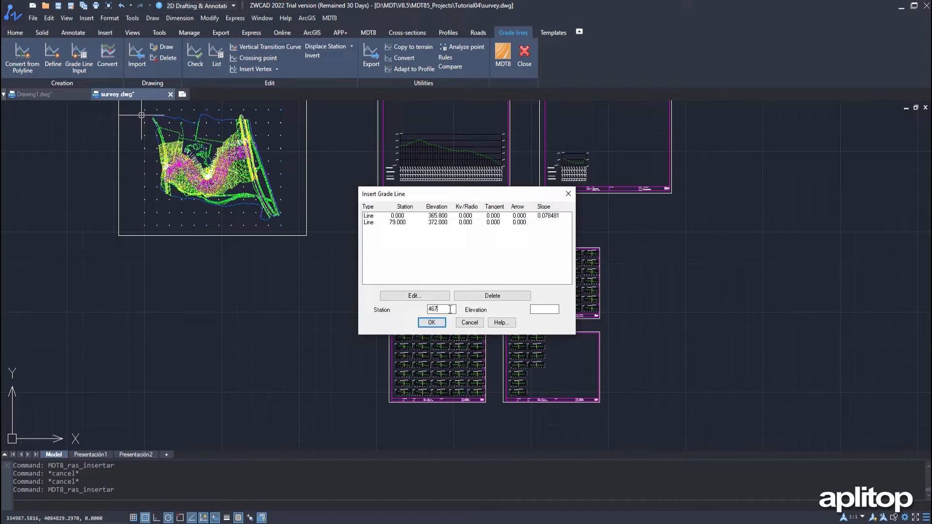
pyautogui.click(541, 310)
pyautogui.press('Return')
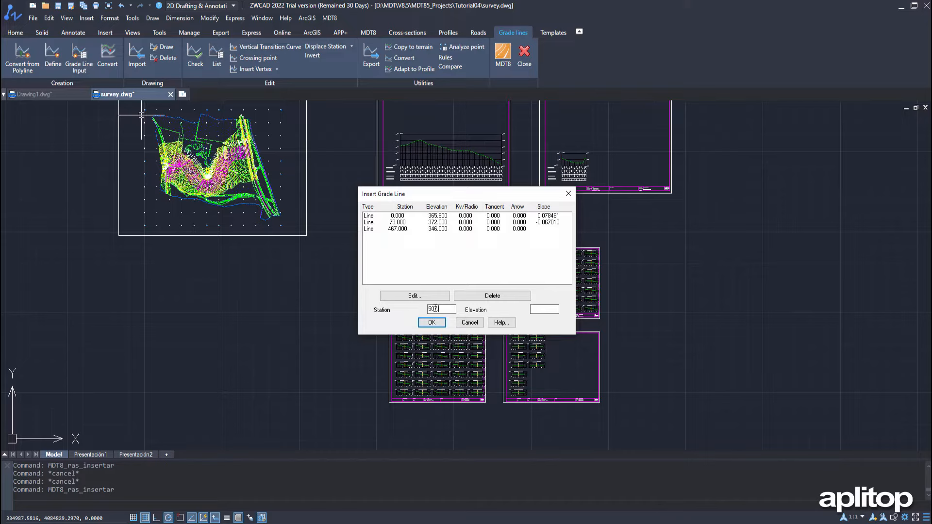
pyautogui.click(555, 309)
pyautogui.write('350.7')
pyautogui.press('Return')
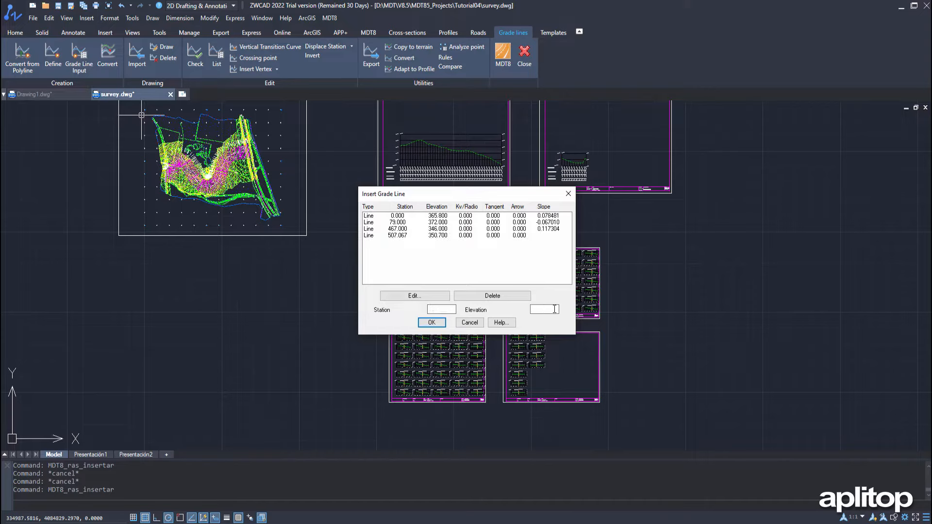
# Give the grade line vertex at station 79 a parabolic transition with a Kv of 845
pyautogui.click(395, 223)
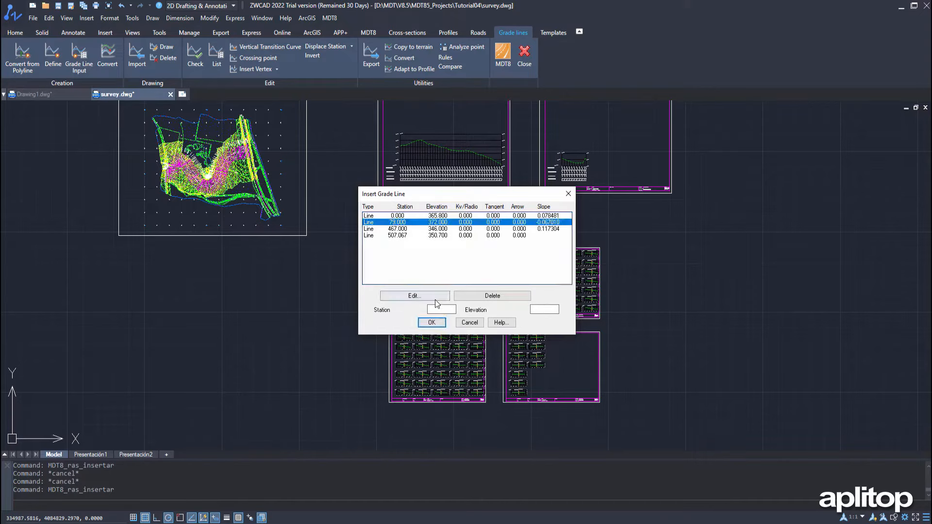
pyautogui.click(435, 297)
pyautogui.doubleClick(498, 236)
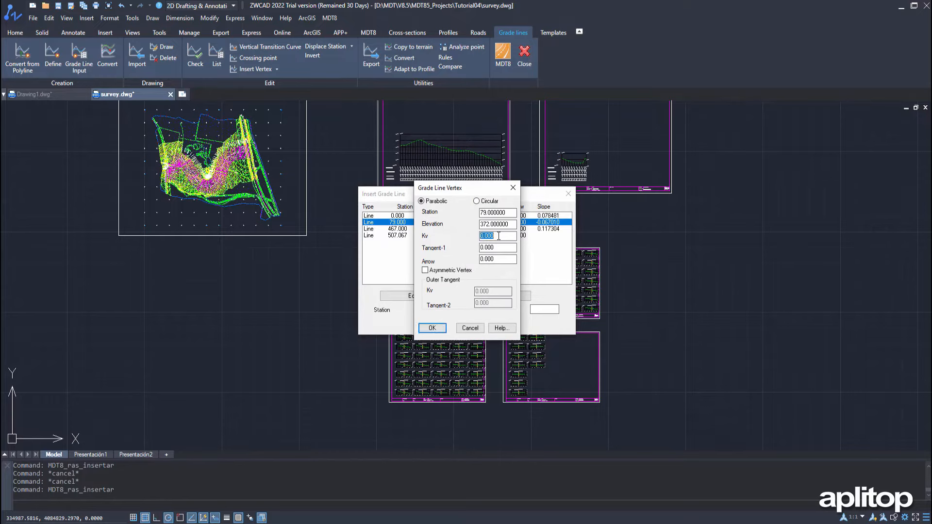
pyautogui.write('845')
pyautogui.click(507, 244)
# Give the grade line vertex at station 467 a parabolic transition with a Kv of 260, and accept the grade line
pyautogui.click(398, 228)
pyautogui.click(435, 296)
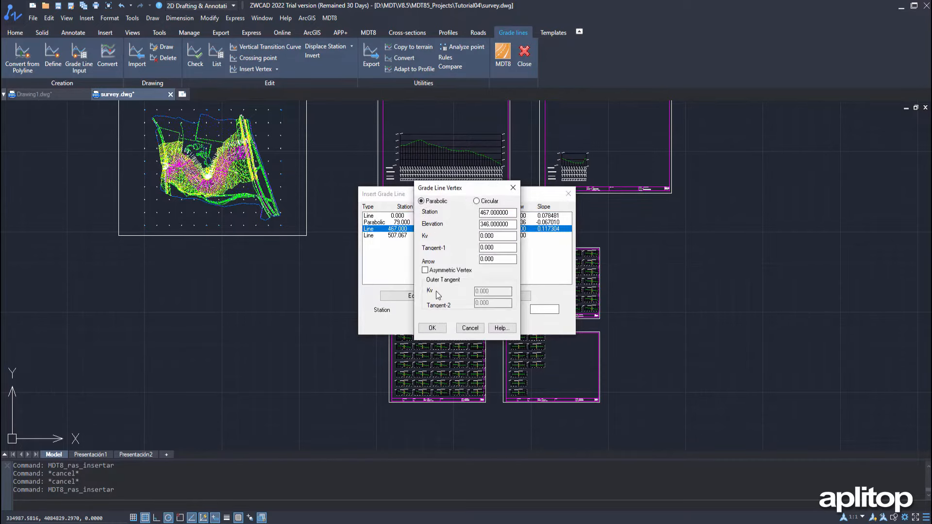
pyautogui.click(509, 236)
pyautogui.doubleClick(509, 235)
pyautogui.write('260')
pyautogui.press('Tab')
pyautogui.click(432, 328)
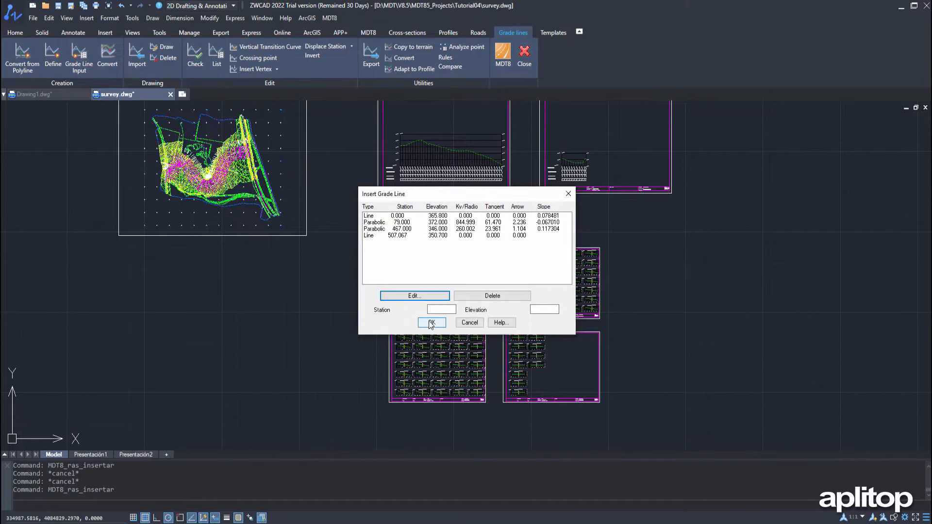
pyautogui.click(431, 323)
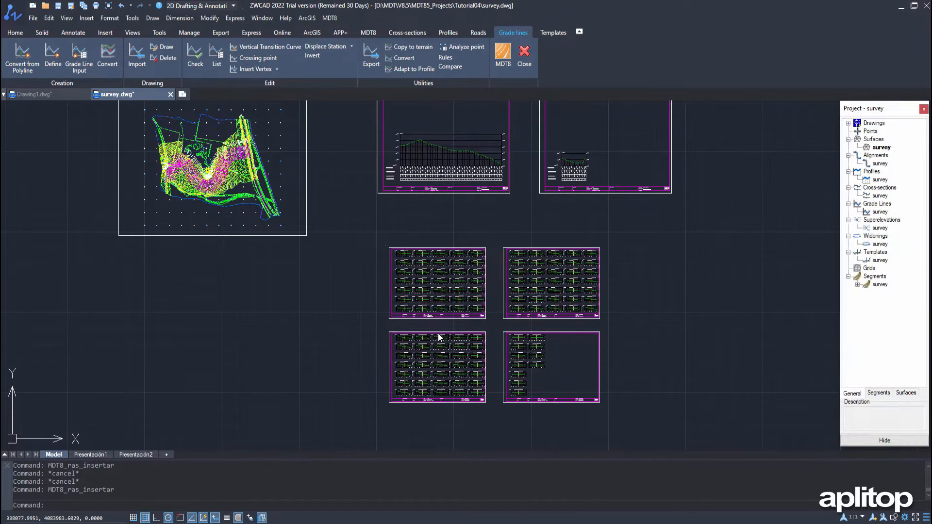
# Define cross-section template survey.SCC using the Sec-urban2C platform without median, and assign it to the road alignment
pyautogui.click(548, 33)
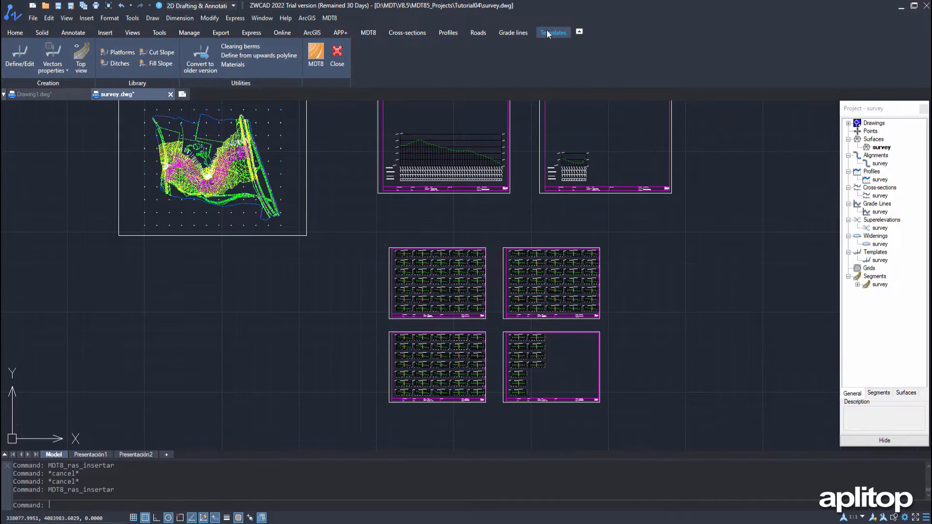
pyautogui.click(15, 64)
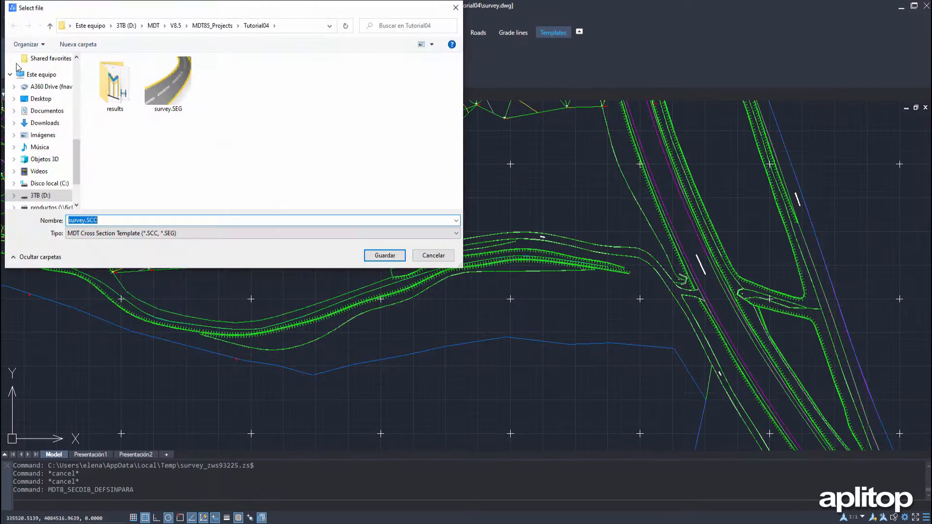
pyautogui.click(388, 257)
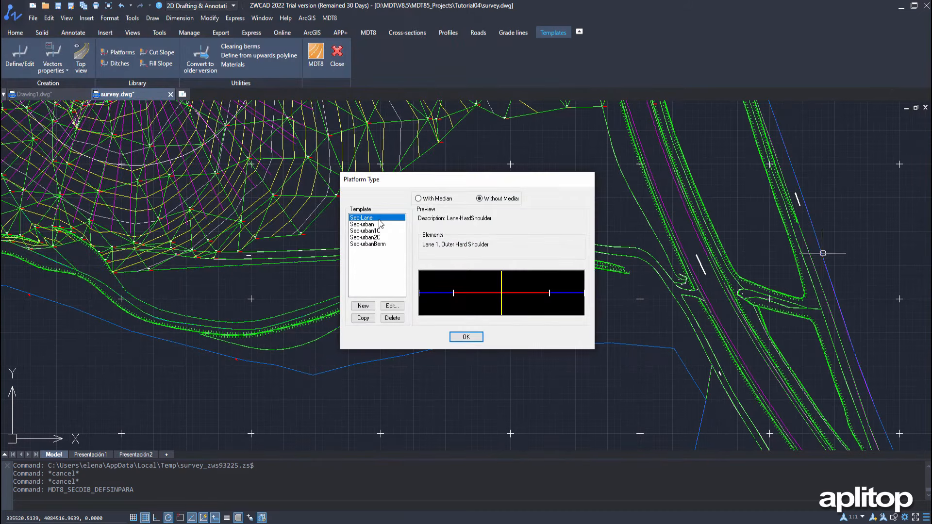
pyautogui.click(378, 238)
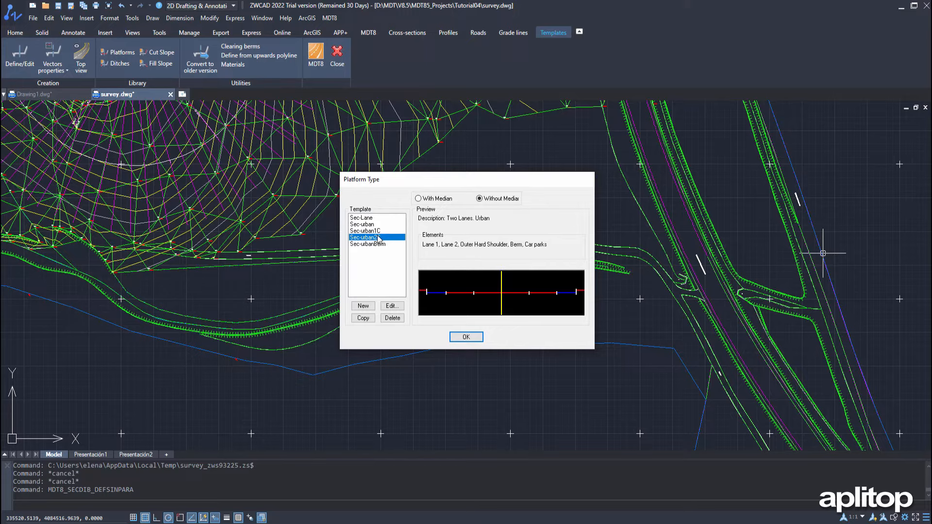
pyautogui.click(466, 337)
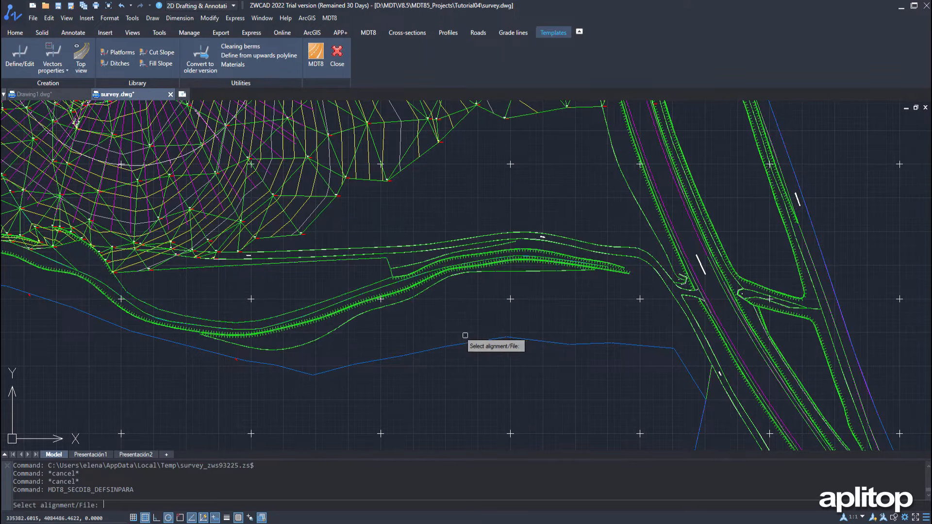
pyautogui.click(136, 165)
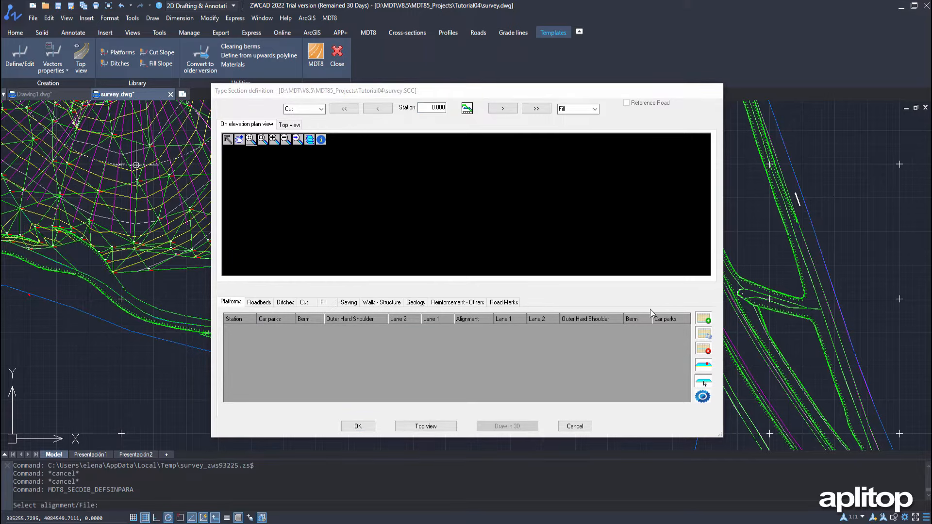
# Add platform assignments at stations 507.067 and 200
pyautogui.click(702, 318)
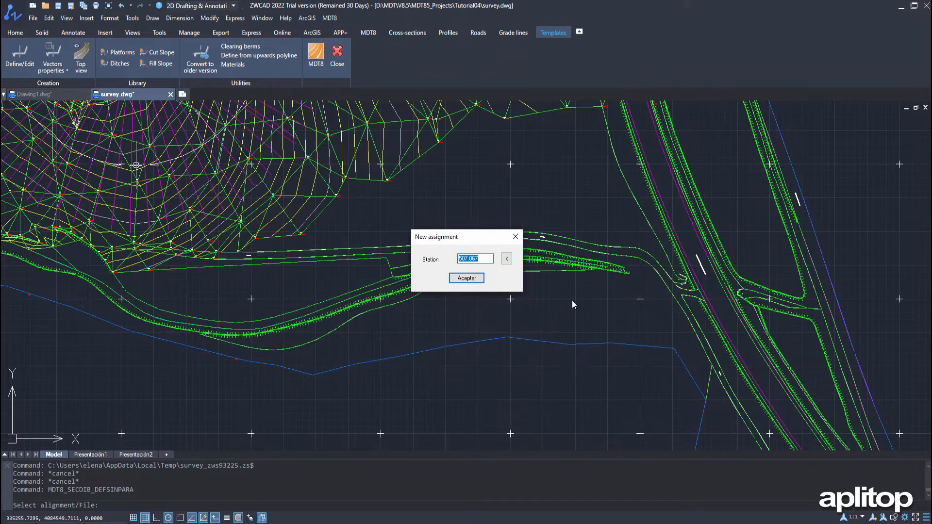
pyautogui.click(461, 279)
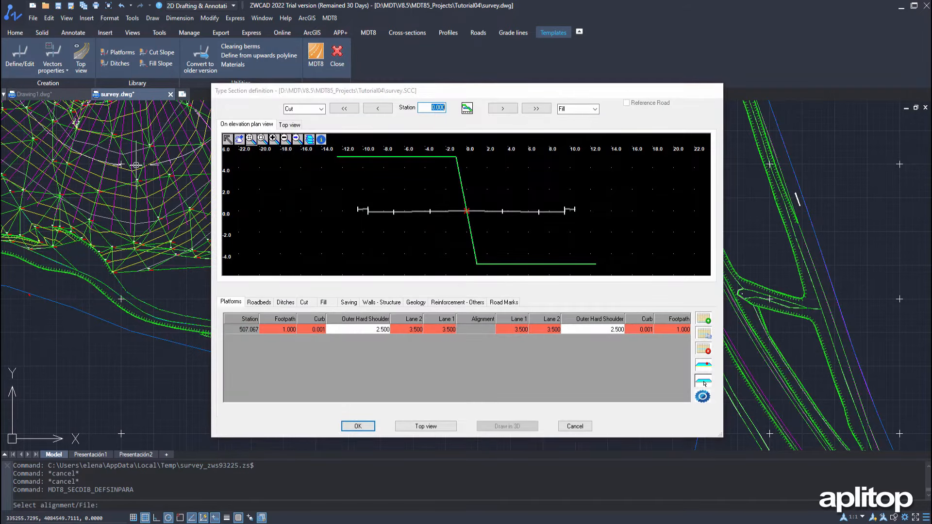
pyautogui.click(703, 318)
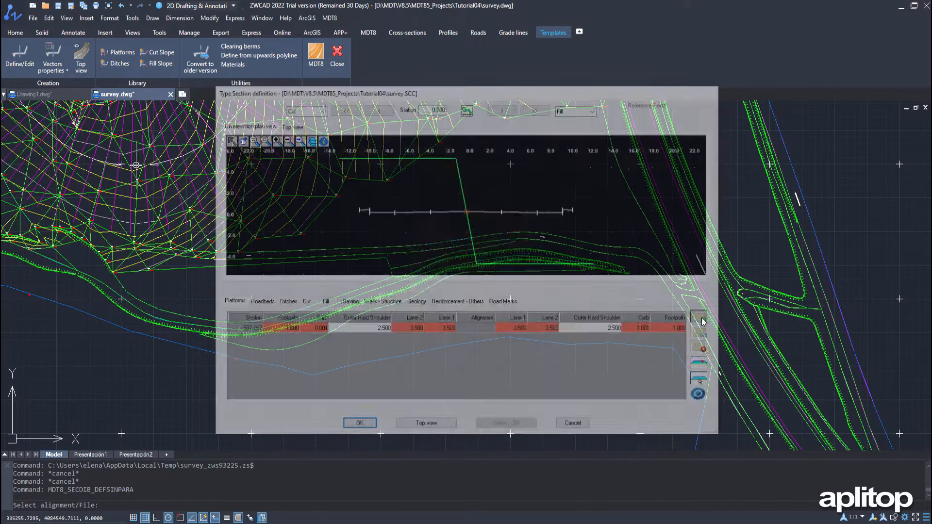
pyautogui.write('200')
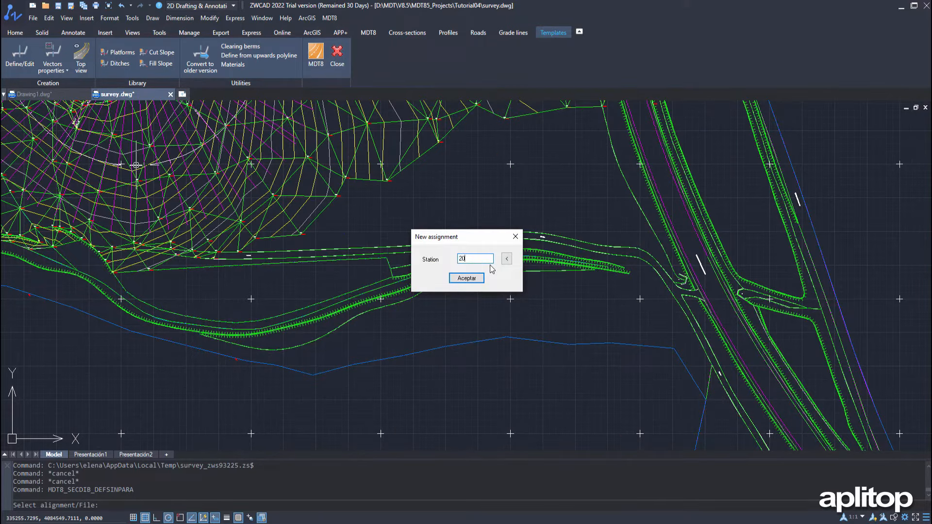
pyautogui.click(469, 279)
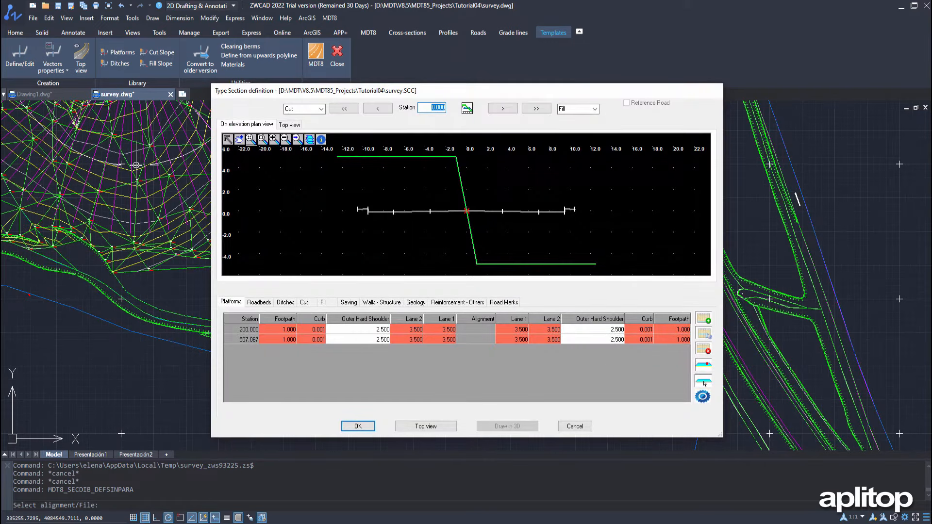
# Clear the footpath and curb widths on both sides of the platform at station 200
pyautogui.click(287, 330)
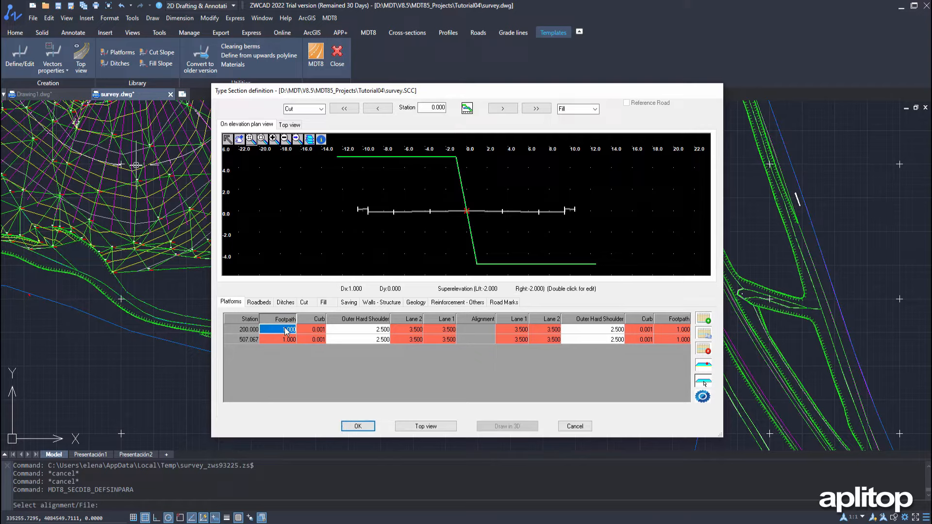
pyautogui.press('Delete')
pyautogui.click(307, 330)
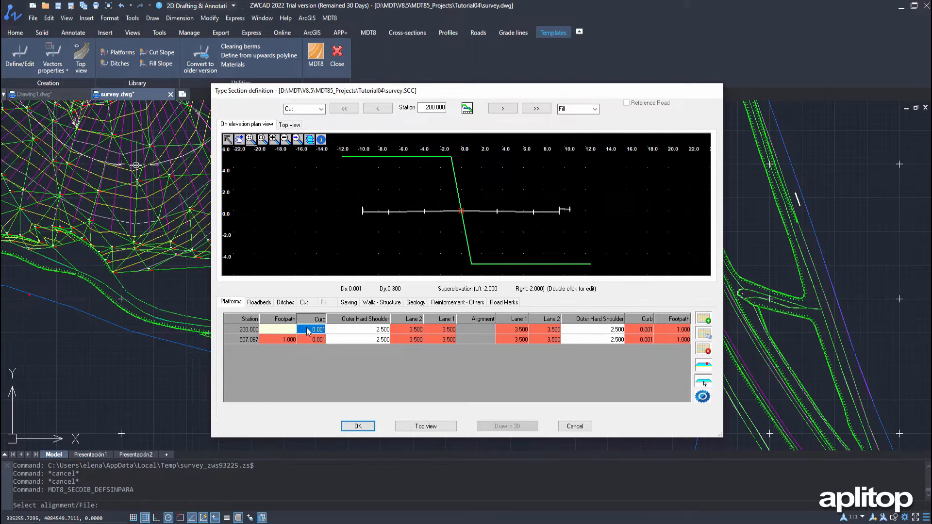
pyautogui.press('Delete')
pyautogui.click(645, 330)
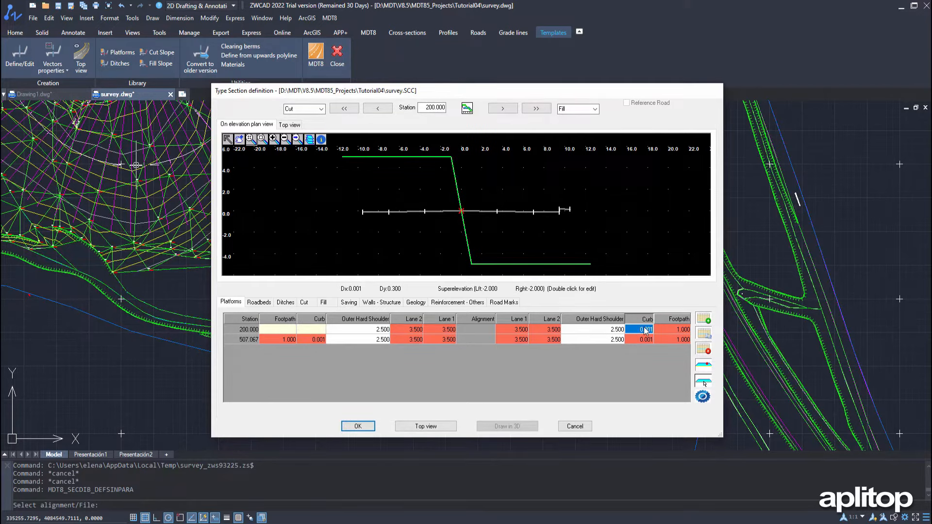
pyautogui.press('Delete')
pyautogui.click(675, 330)
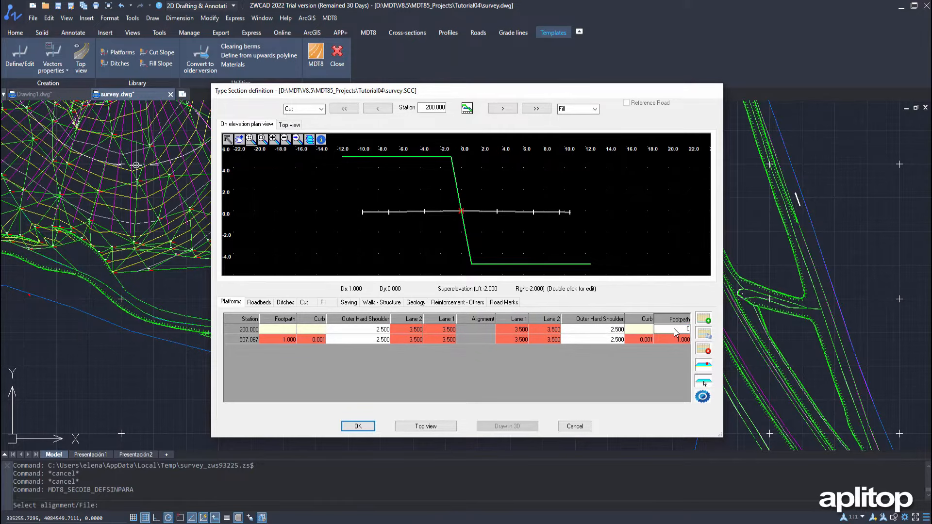
pyautogui.press('Delete')
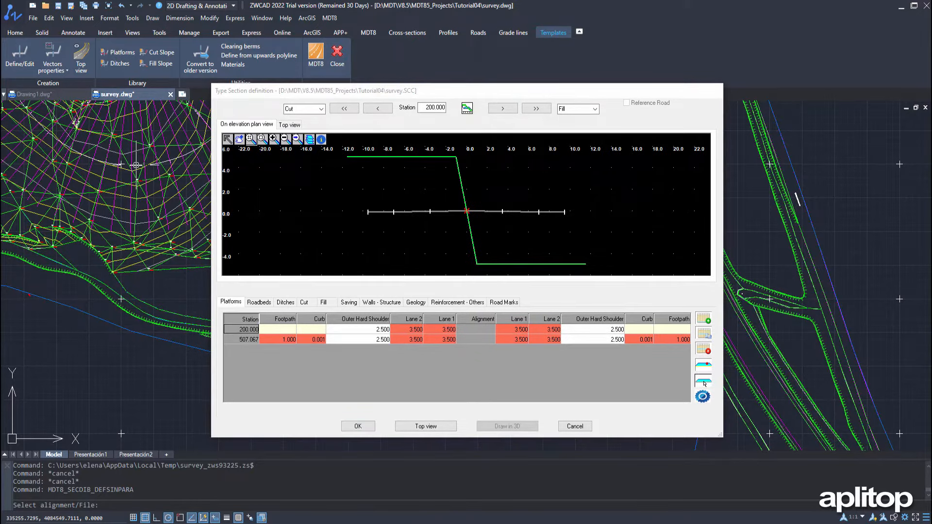
# Copy the station 200 platform assignment to a second assignment at station 200
pyautogui.click(243, 329)
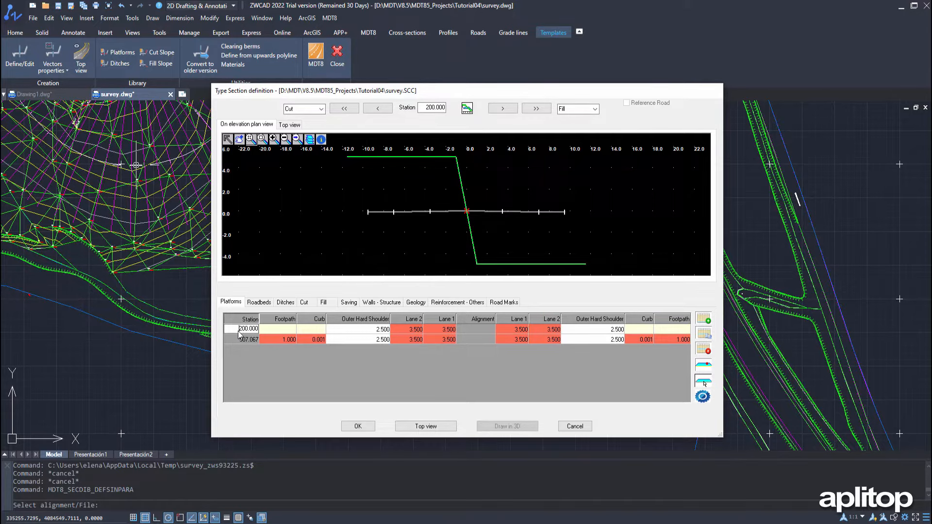
pyautogui.click(703, 335)
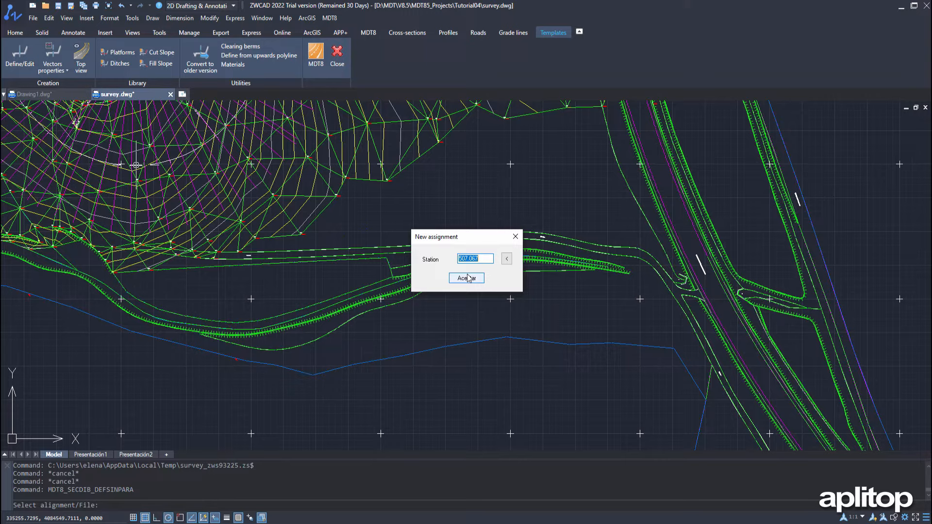
pyautogui.write('200')
pyautogui.click(466, 278)
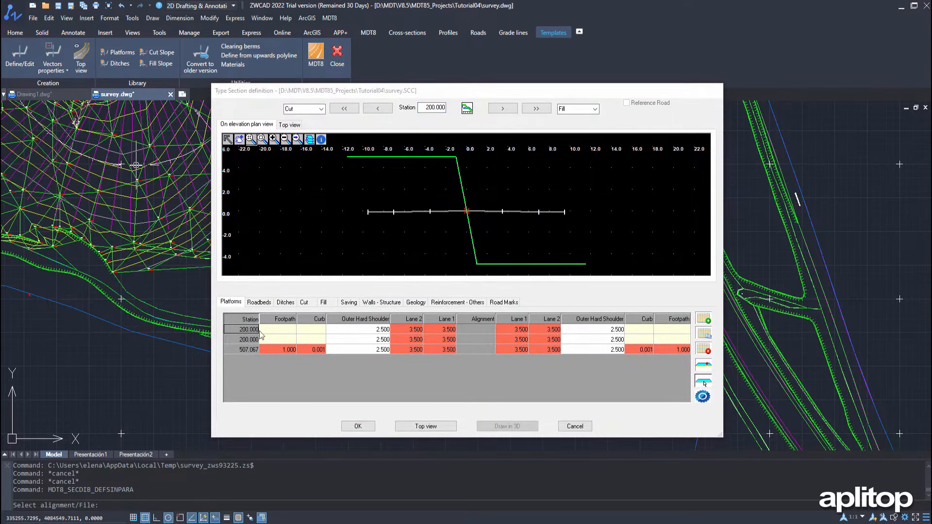
# Set both footpaths to 1 and both curbs to 0.001 in the second station 200 platform assignment
pyautogui.click(280, 339)
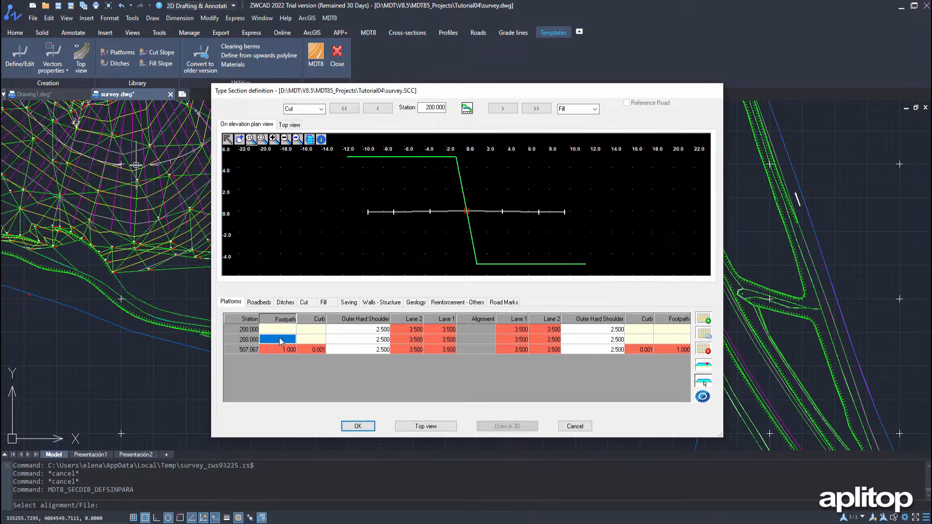
pyautogui.write('1')
pyautogui.click(312, 338)
pyautogui.write('0')
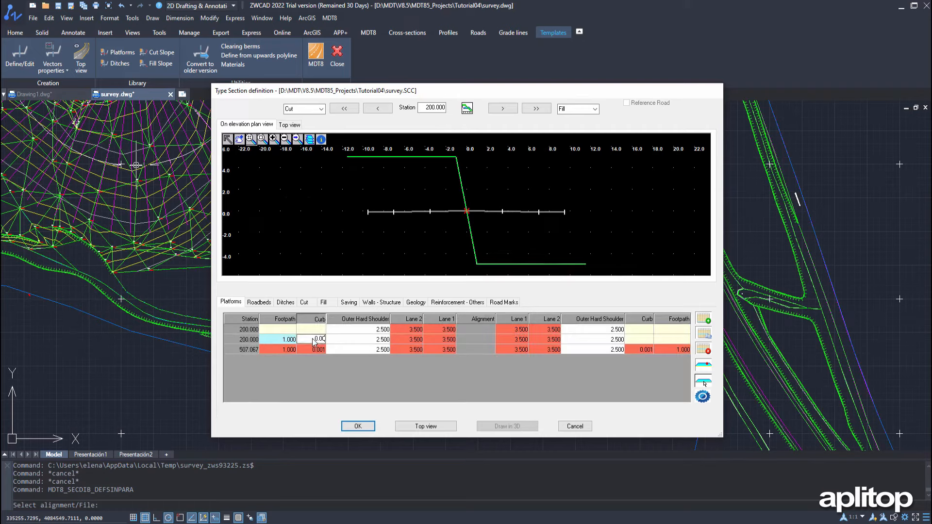
pyautogui.click(335, 341)
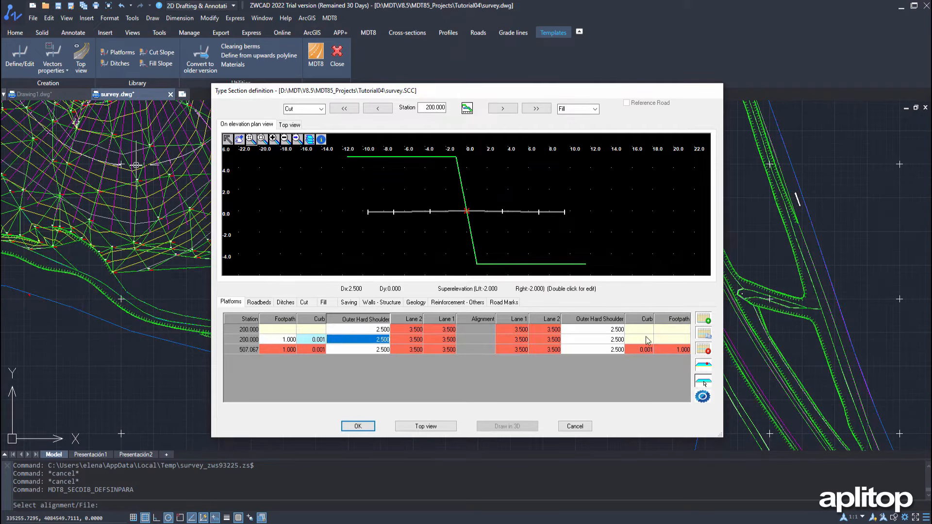
pyautogui.click(648, 341)
pyautogui.click(647, 341)
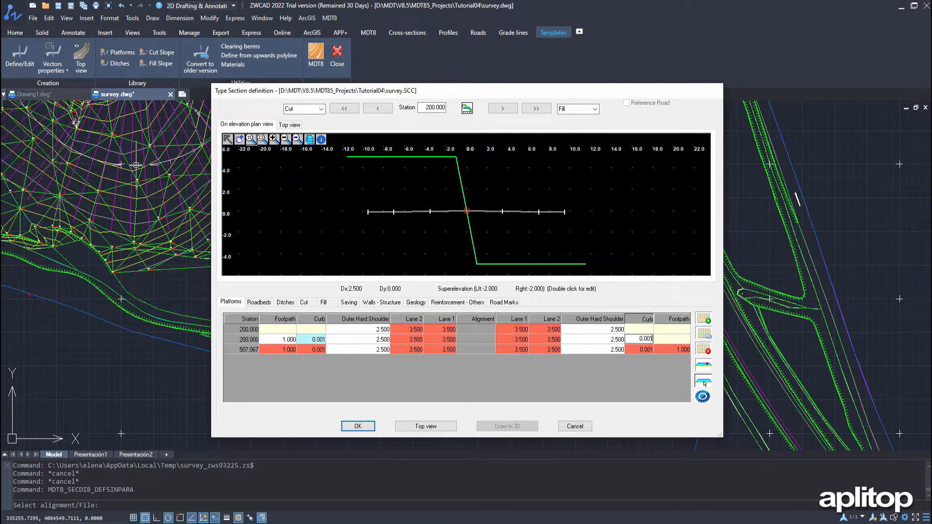
pyautogui.click(673, 339)
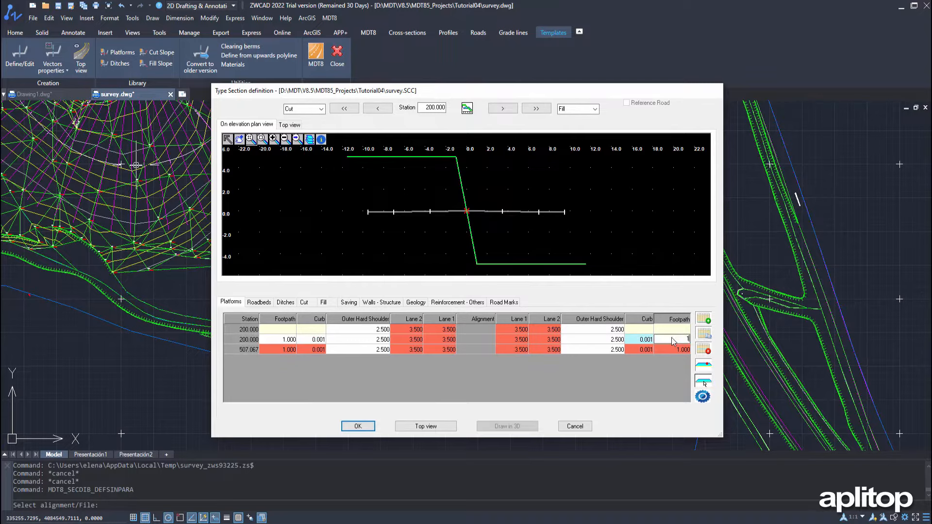
pyautogui.write('1')
pyautogui.press('Return')
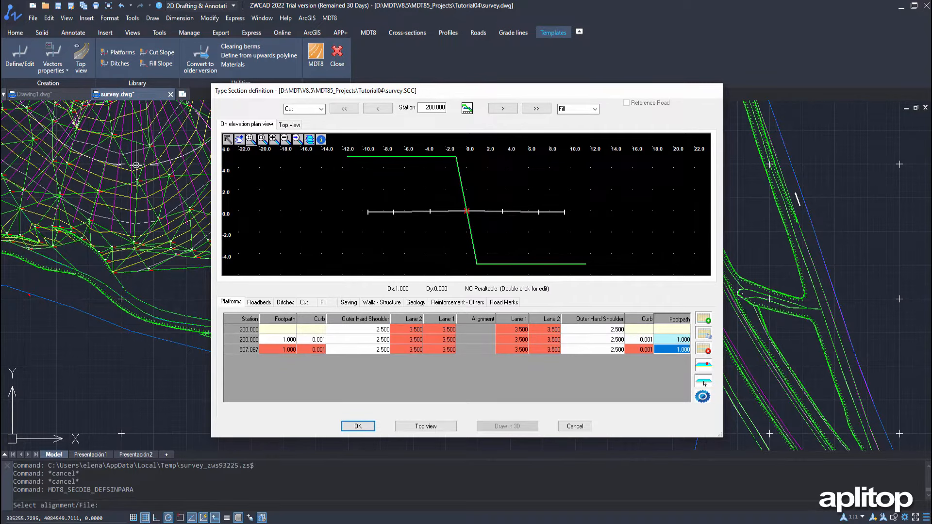
# Disable superelevation for the footpath and curb on the platform's left side
pyautogui.rightClick(279, 324)
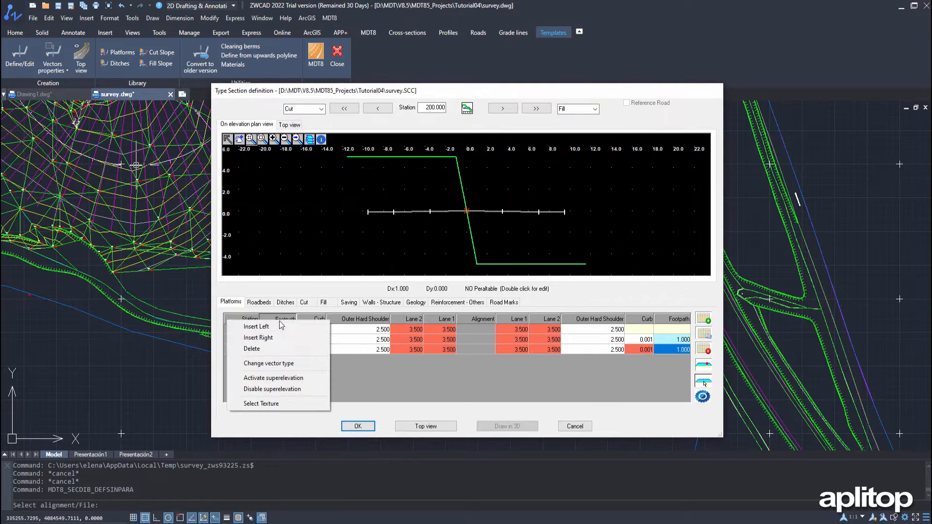
pyautogui.click(271, 390)
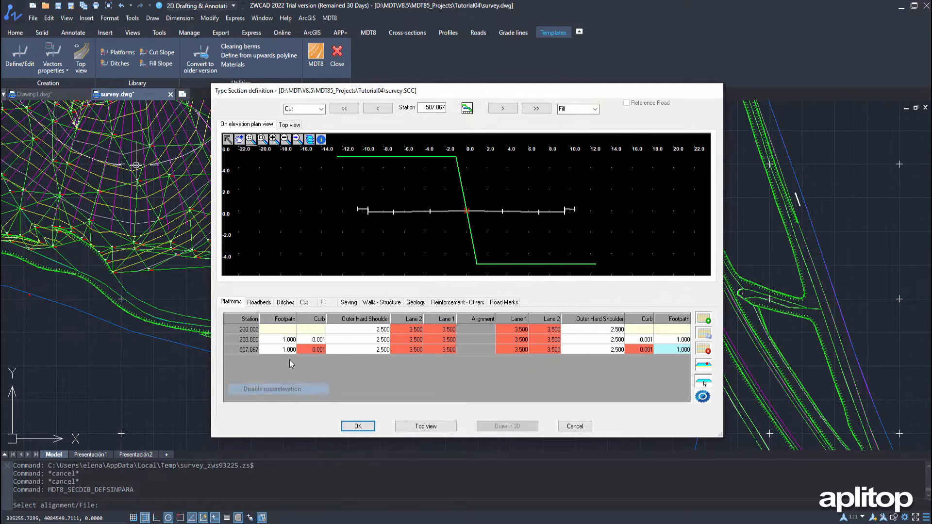
pyautogui.rightClick(305, 321)
pyautogui.click(318, 377)
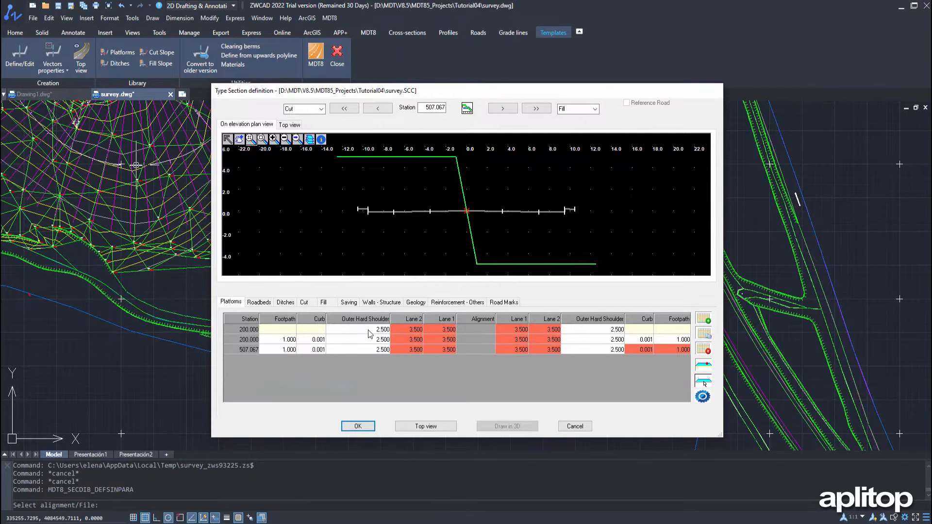
# Activate superelevation for the outer hard shoulders on both sides of the platform
pyautogui.rightClick(366, 320)
pyautogui.click(357, 375)
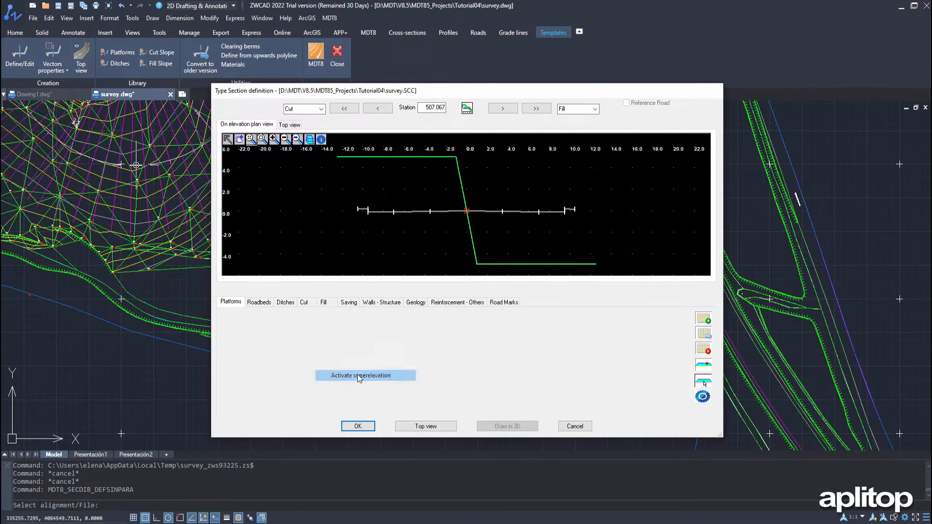
pyautogui.rightClick(578, 324)
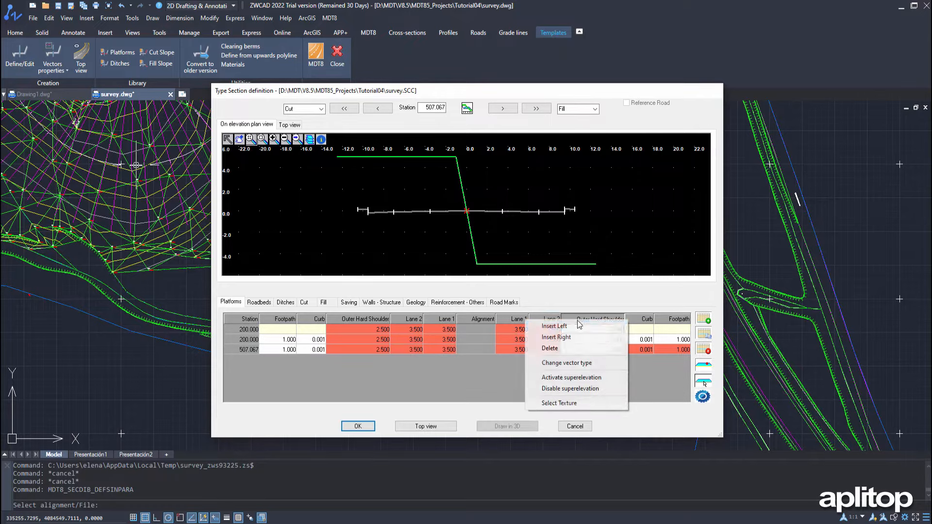
pyautogui.click(575, 378)
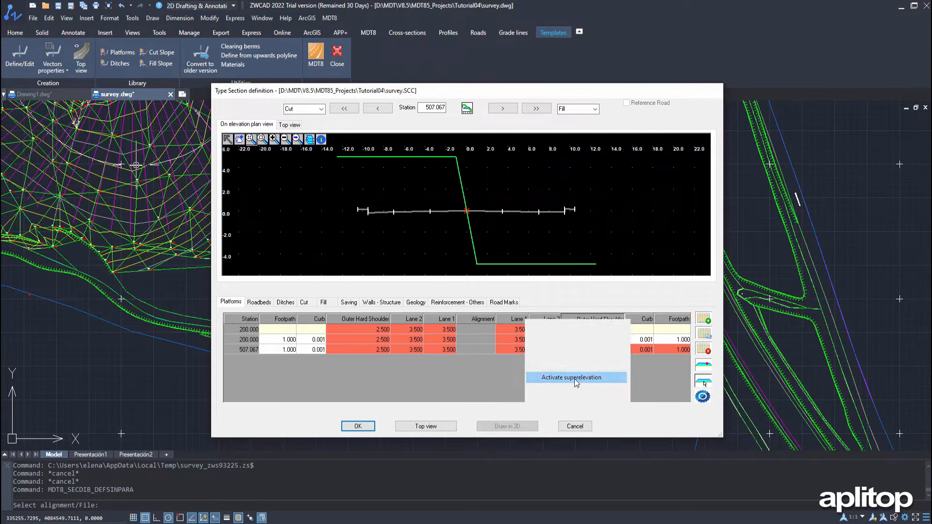
# Disable superelevation for the curb and footpath on the platform's right side
pyautogui.rightClick(653, 323)
pyautogui.click(636, 388)
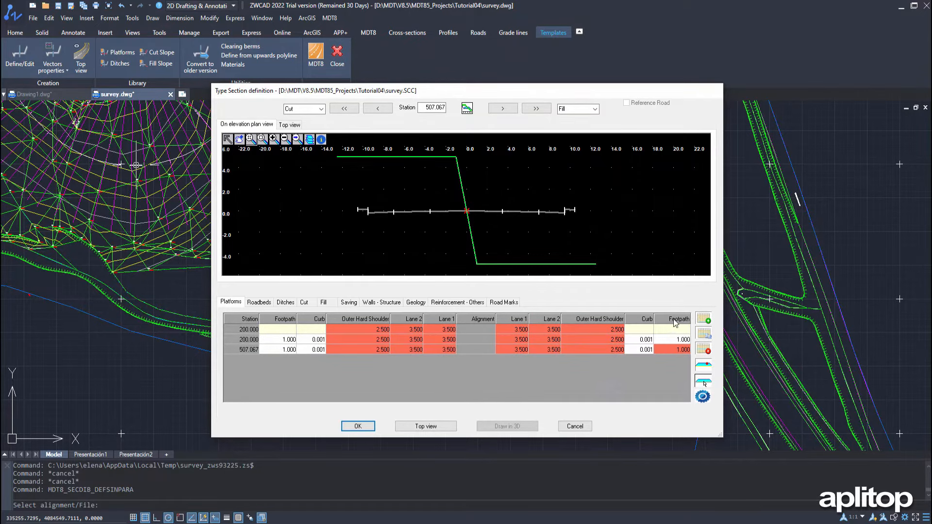
pyautogui.rightClick(675, 329)
pyautogui.click(656, 388)
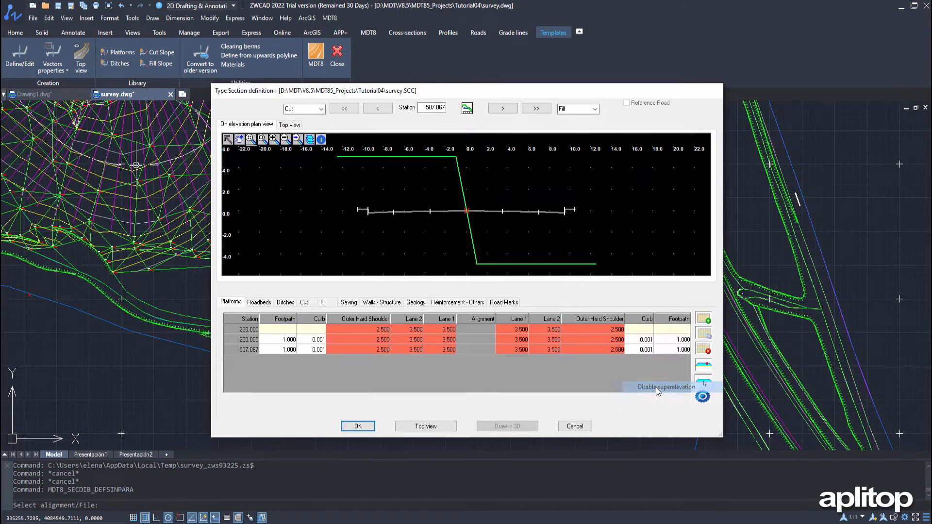
pyautogui.click(703, 381)
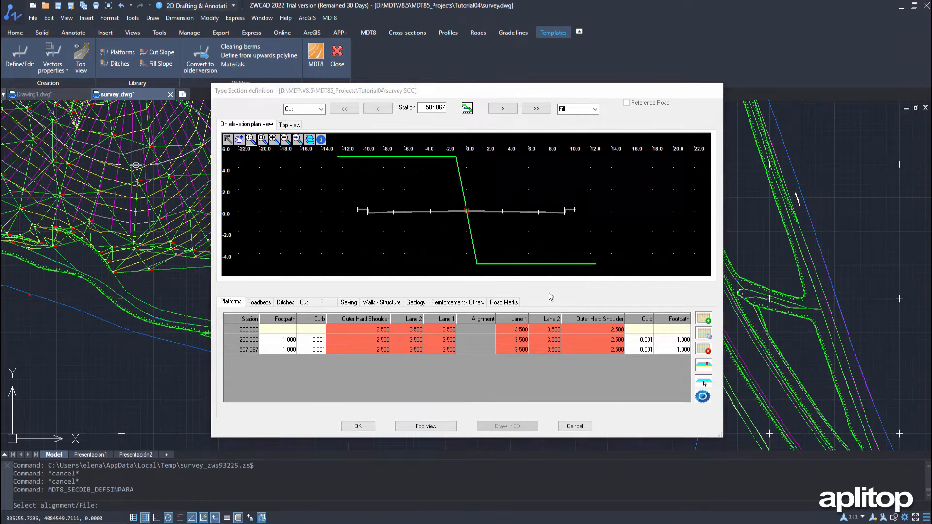
# Delete the Lane 2 vector from both sides of the platform in all assignments
pyautogui.click(407, 320)
pyautogui.rightClick(408, 320)
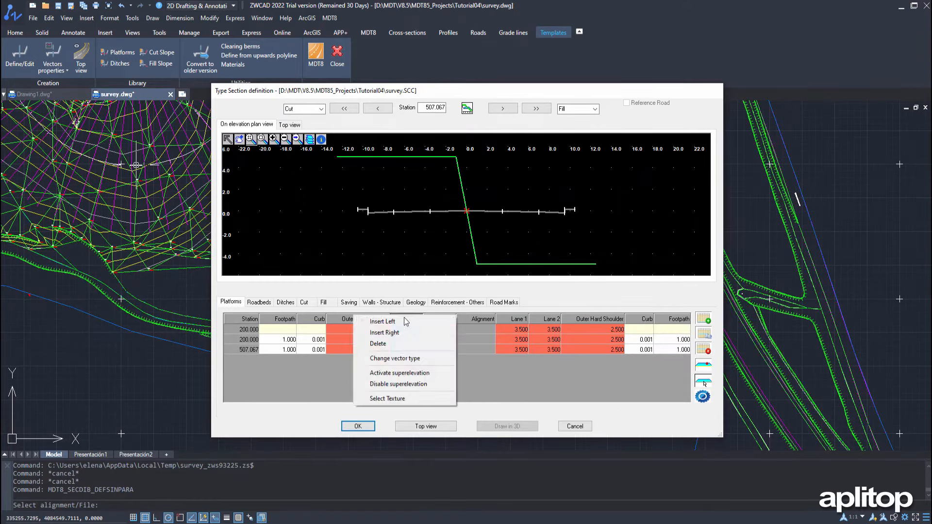
pyautogui.click(399, 345)
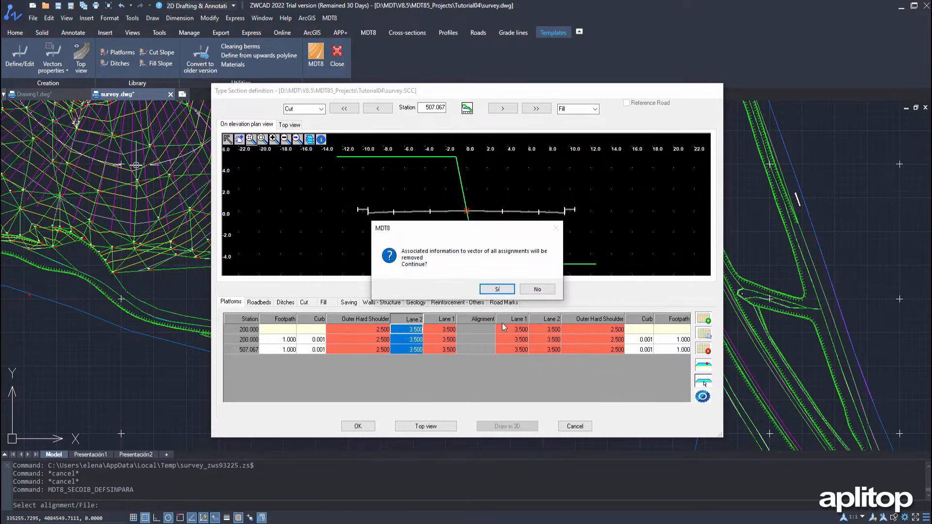
pyautogui.click(497, 290)
pyautogui.click(522, 319)
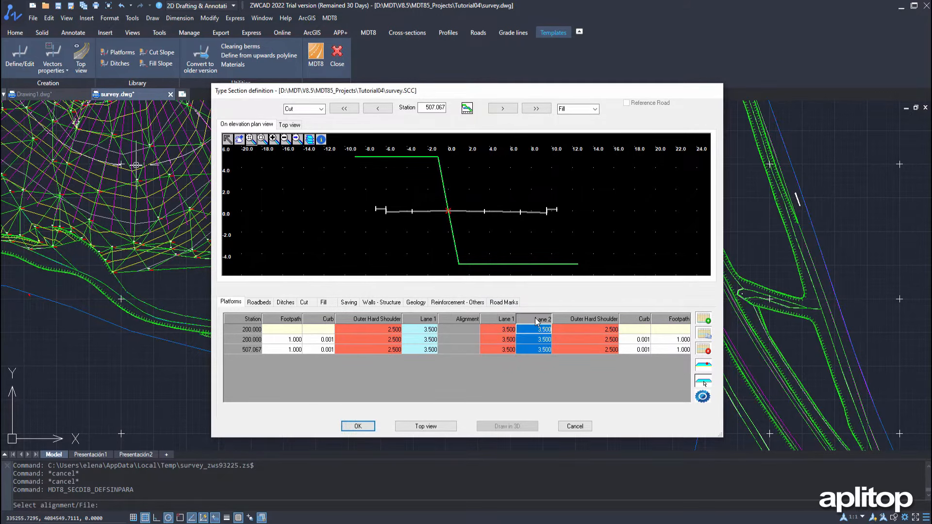
pyautogui.rightClick(522, 318)
pyautogui.click(515, 348)
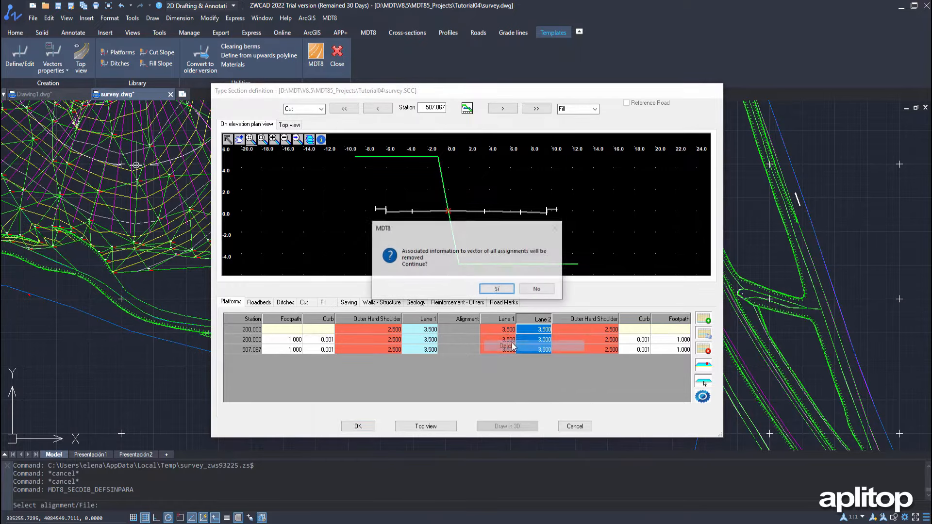
pyautogui.click(501, 291)
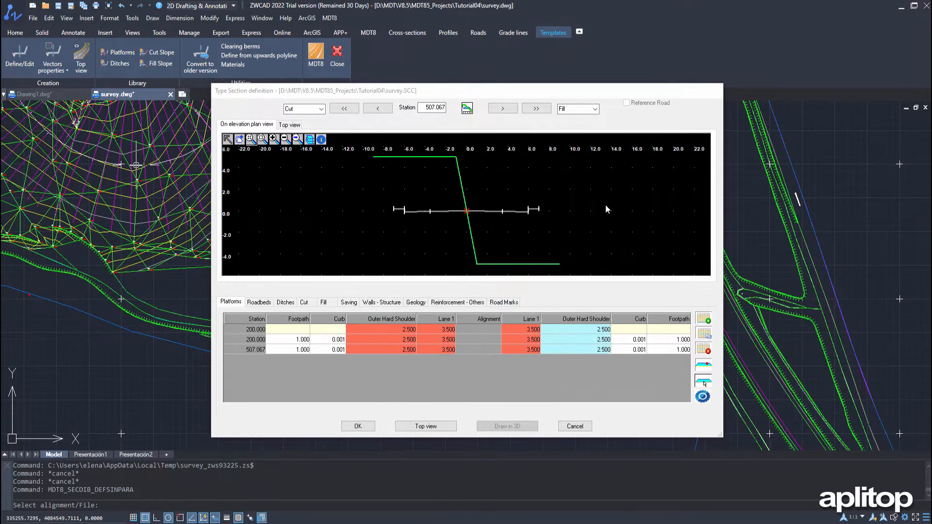
# Add a roadbed assignment at station 507.067
pyautogui.click(252, 305)
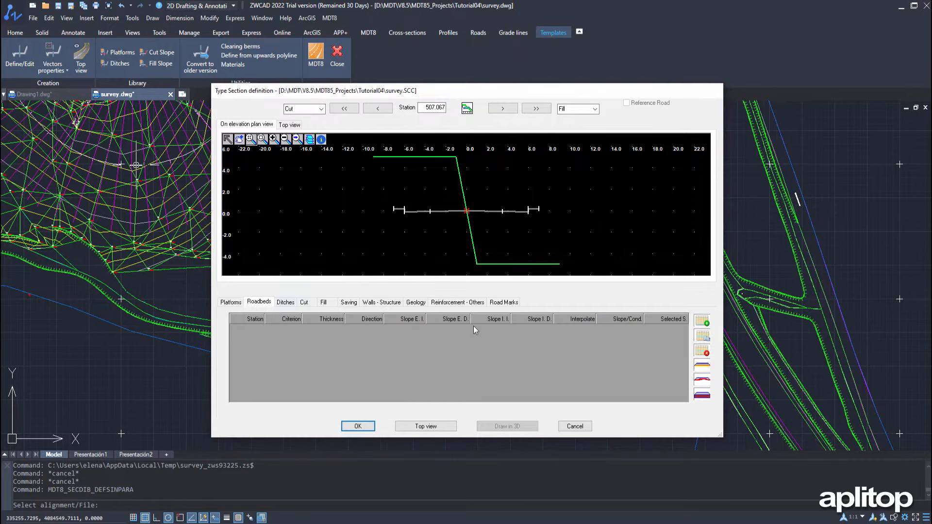
pyautogui.click(701, 321)
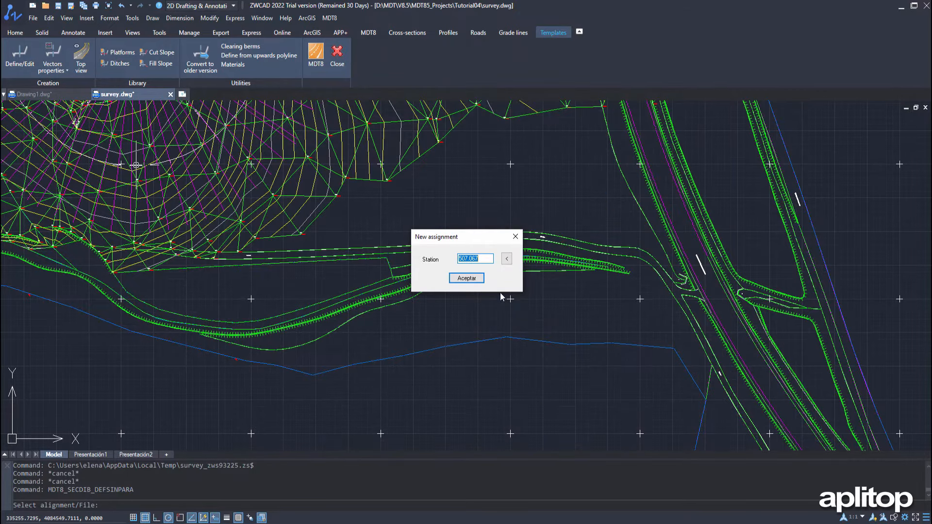
pyautogui.click(466, 278)
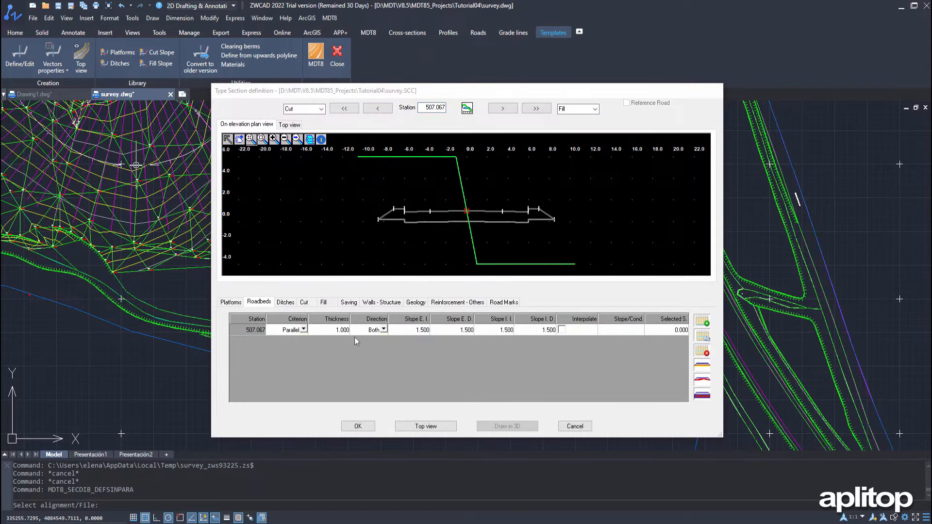
# Set the roadbed's criterion to Slope with a slope value of 4
pyautogui.click(304, 330)
pyautogui.click(304, 329)
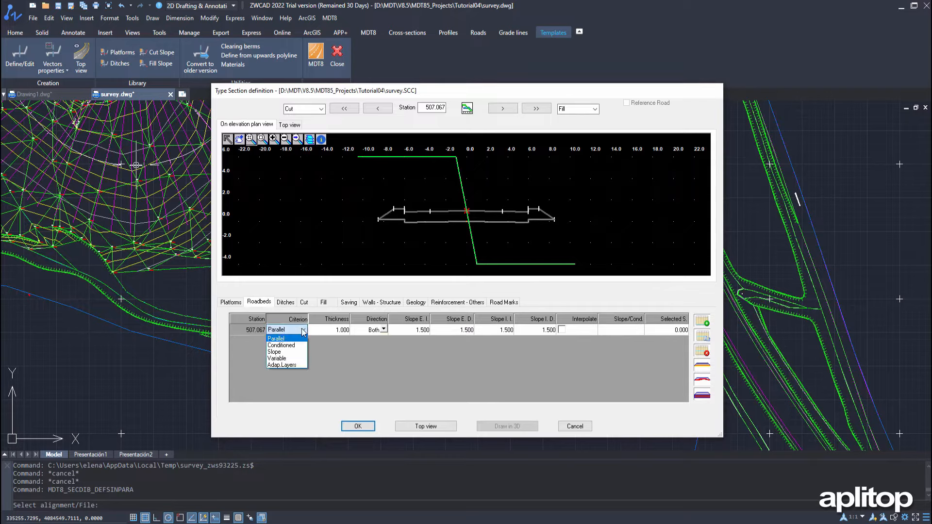
pyautogui.click(278, 353)
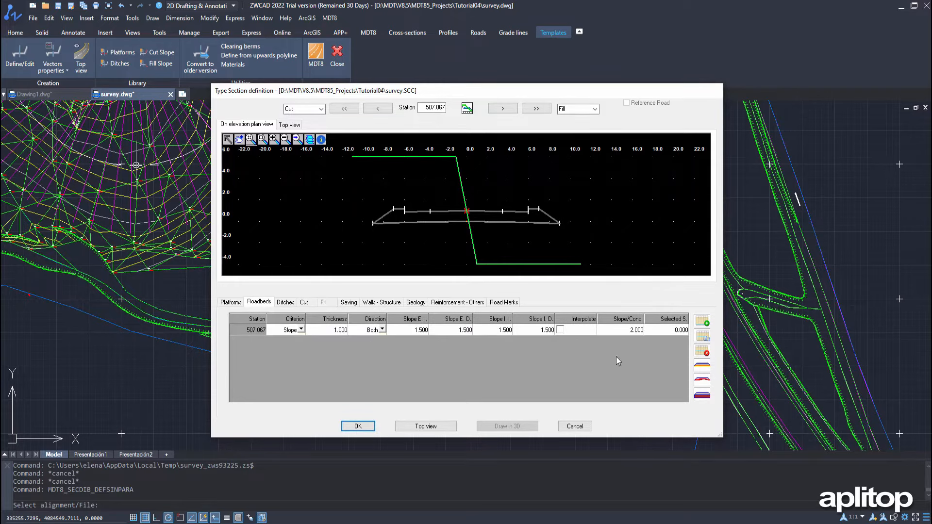
pyautogui.click(631, 332)
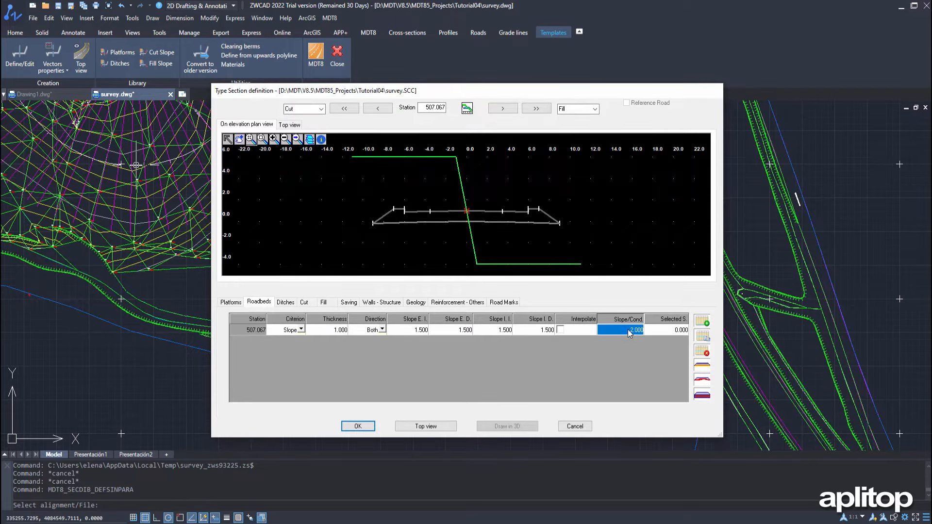
pyautogui.click(629, 332)
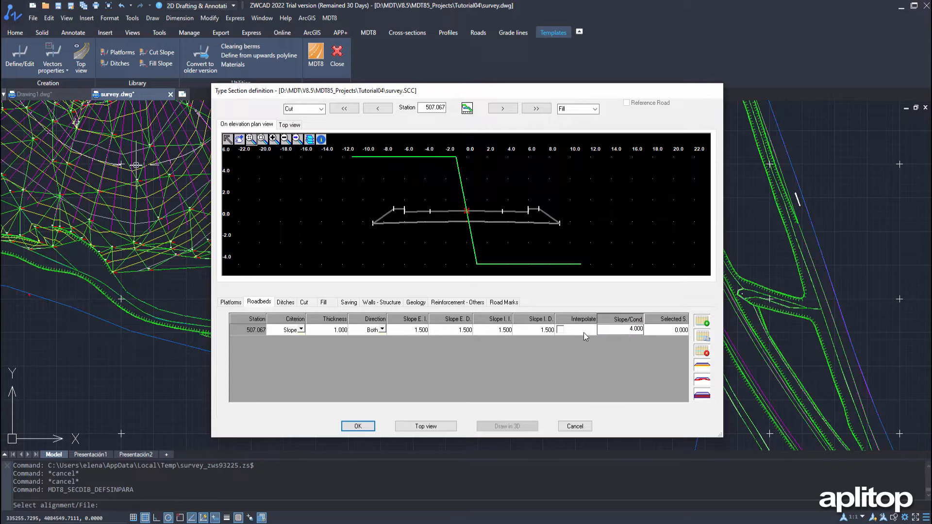
pyautogui.click(662, 332)
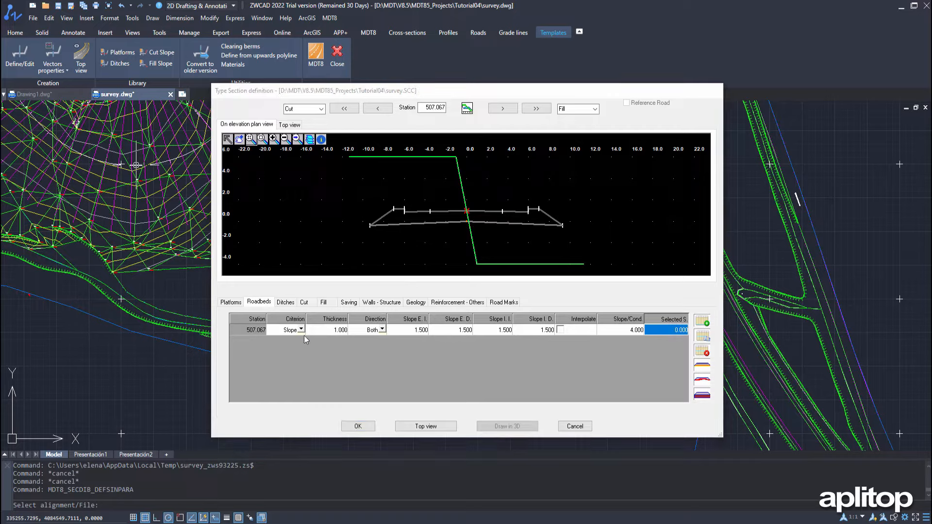
# Define ditch 1 in the ditch library with vectors DX 0.5, DY -0.25 and DX 0.5, DY 0.25
pyautogui.click(287, 302)
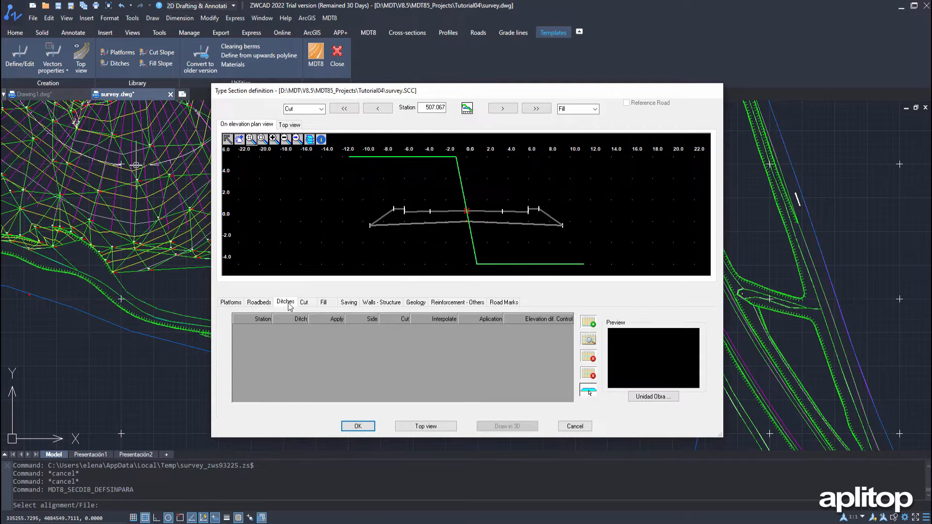
pyautogui.click(587, 322)
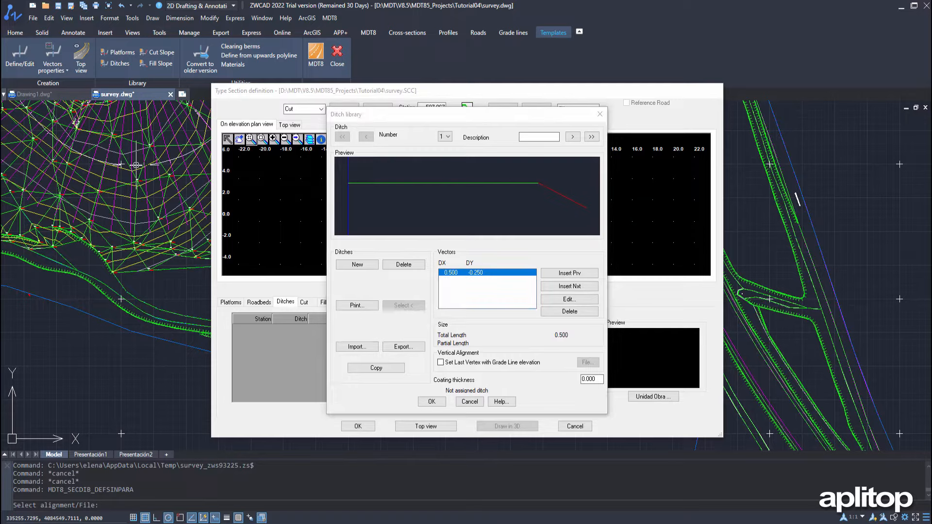
pyautogui.click(580, 286)
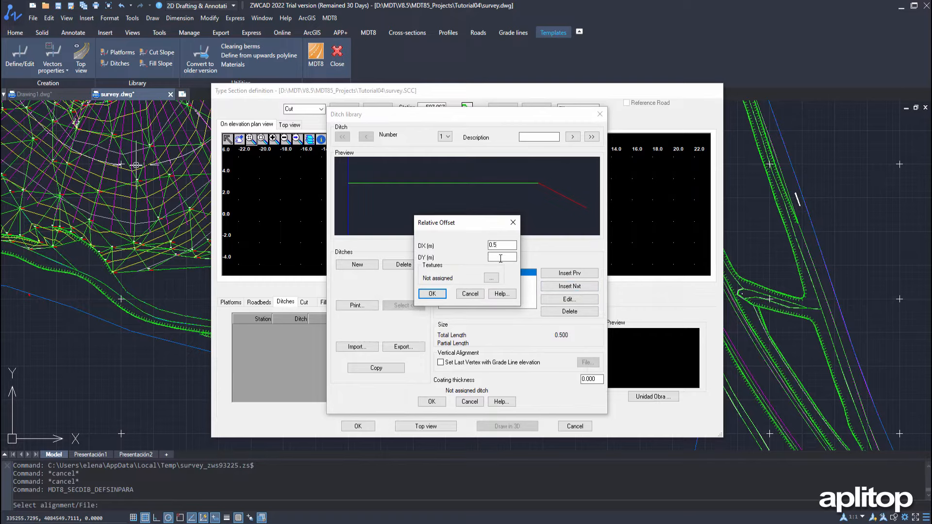
pyautogui.write('0.25')
pyautogui.click(441, 296)
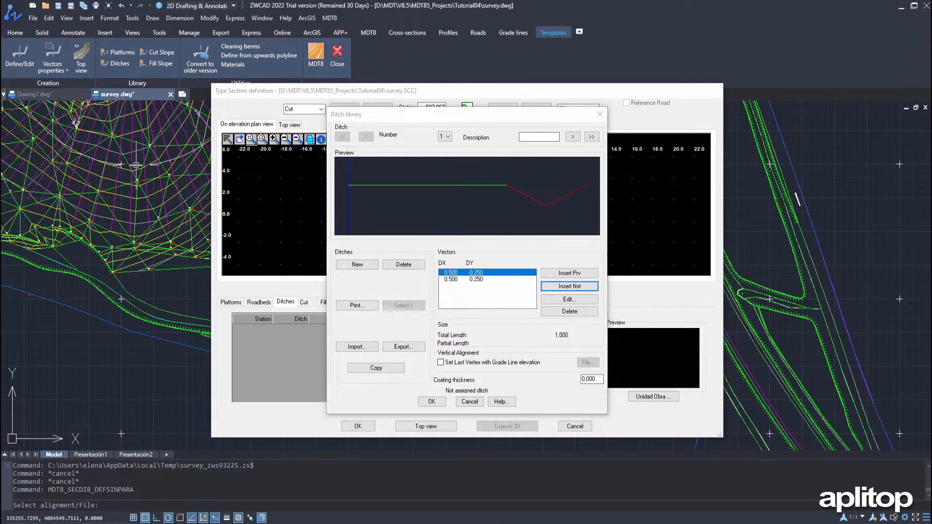
# Assign ditch 1 by interval from station 100 to station 200
pyautogui.click(430, 401)
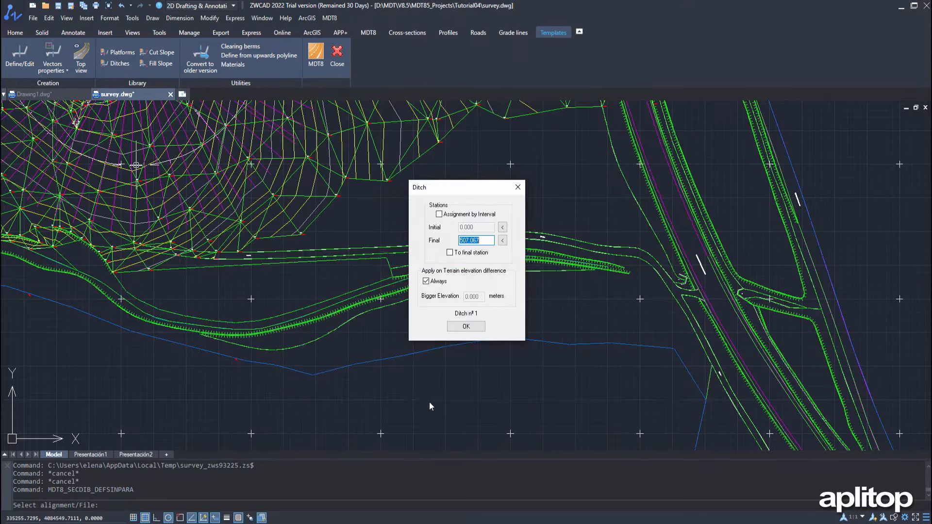
pyautogui.click(439, 214)
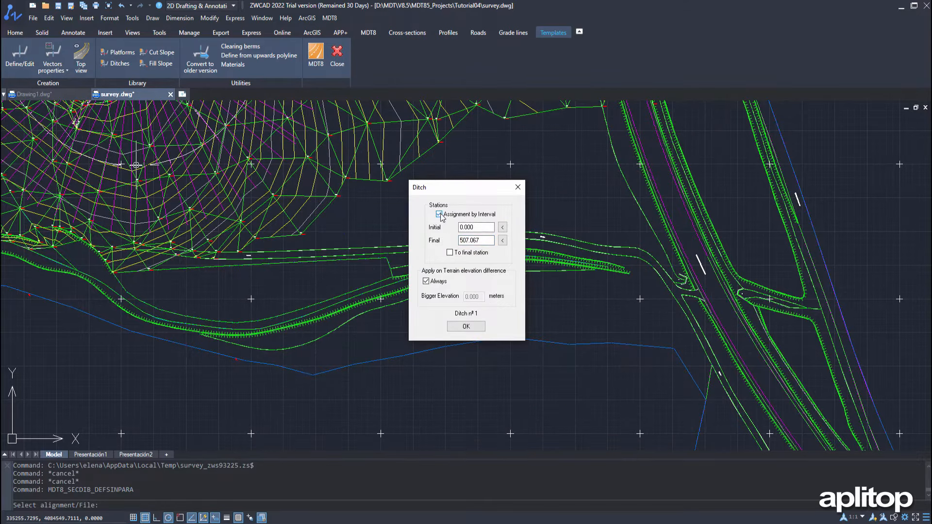
pyautogui.doubleClick(470, 227)
pyautogui.write('100')
pyautogui.doubleClick(482, 240)
pyautogui.write('200')
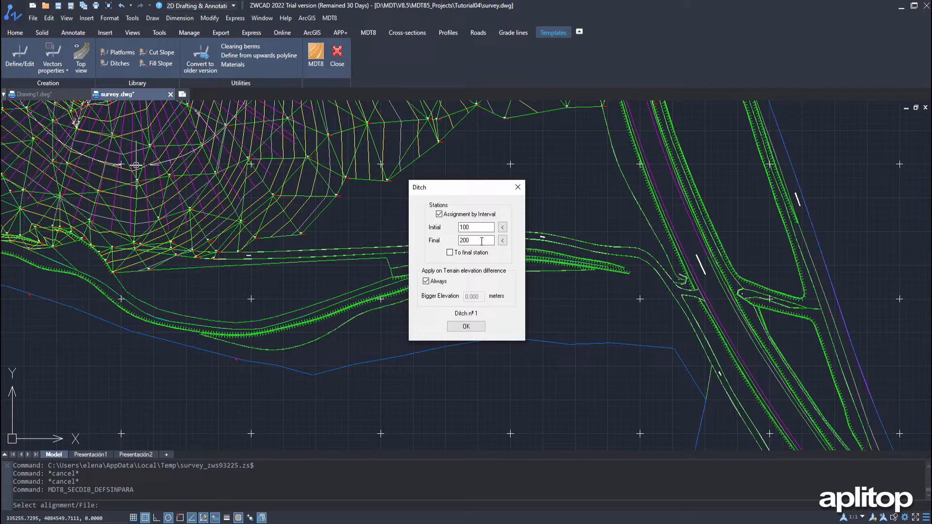
pyautogui.click(474, 328)
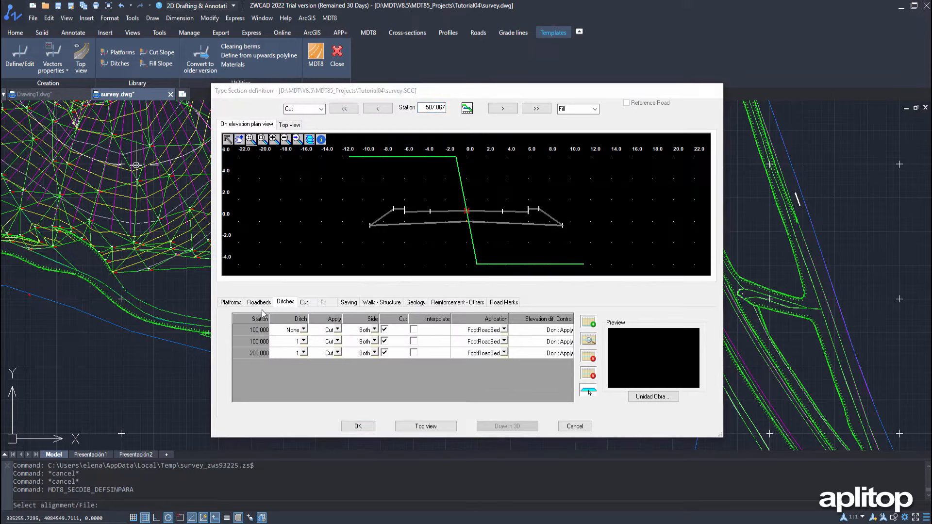
# Add a normal cut slope of 1.5 assigned up to station 507.067
pyautogui.click(310, 301)
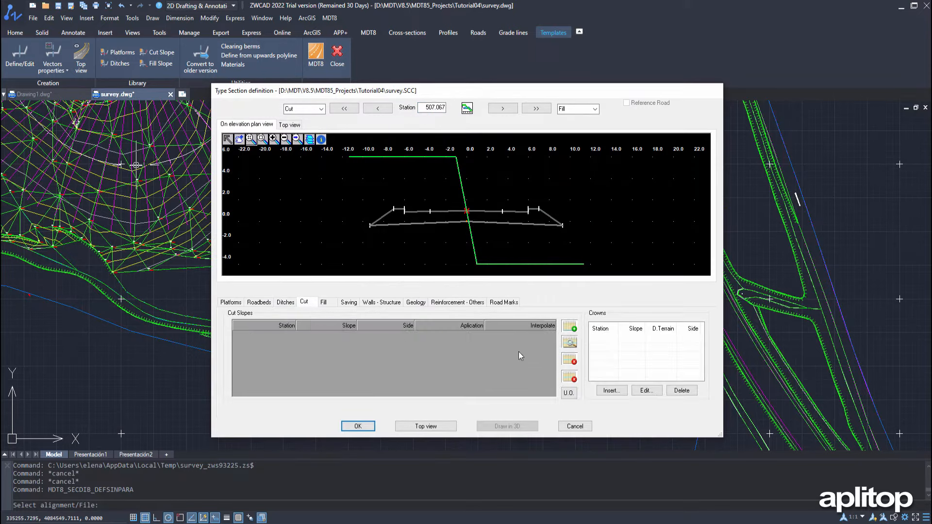
pyautogui.click(573, 329)
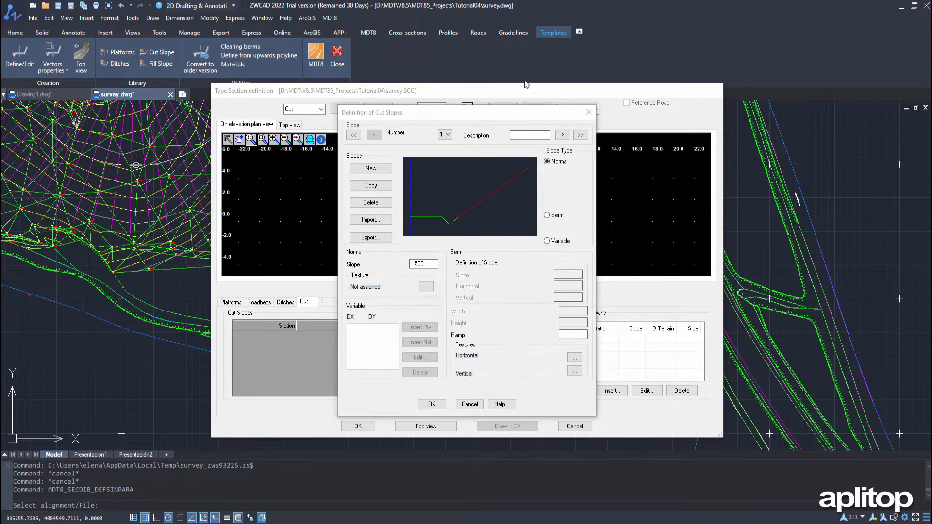
pyautogui.click(432, 263)
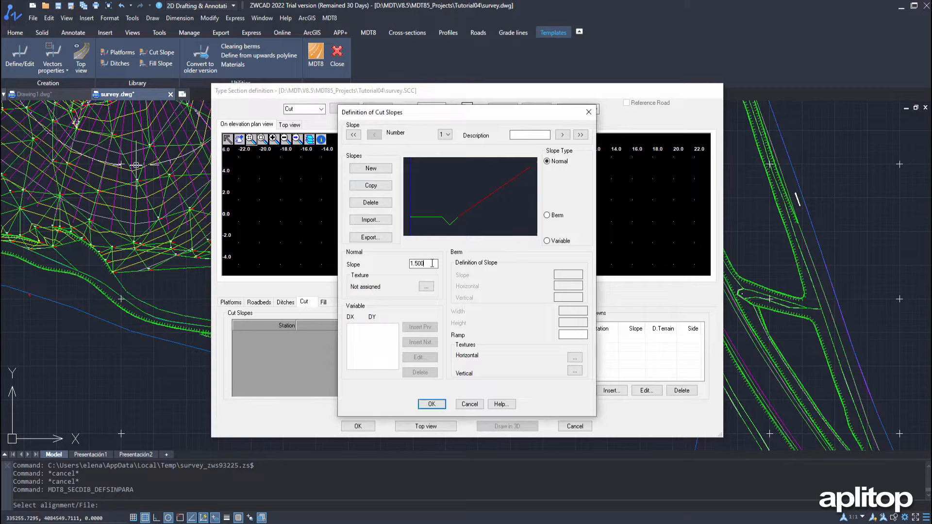
pyautogui.click(434, 403)
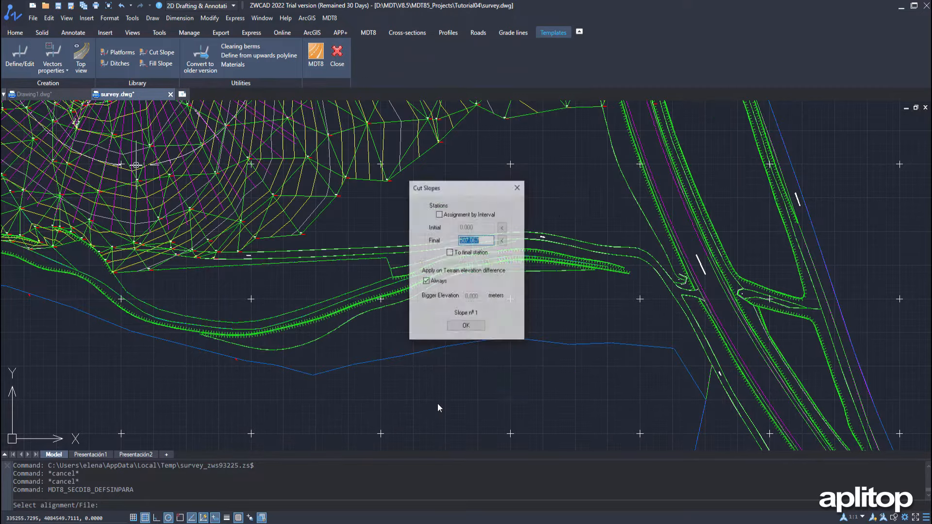
pyautogui.click(469, 327)
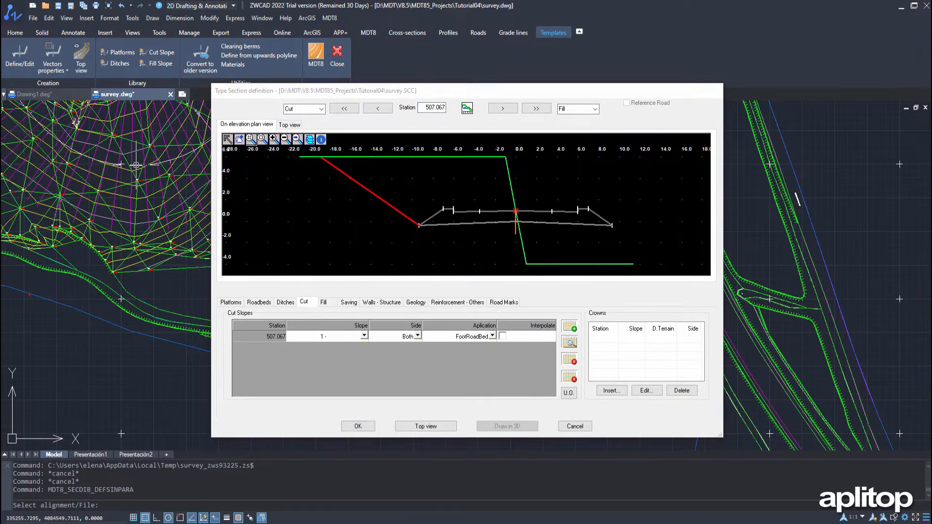
# Add a normal fill slope of 0.667 assigned up to station 507.067
pyautogui.click(323, 302)
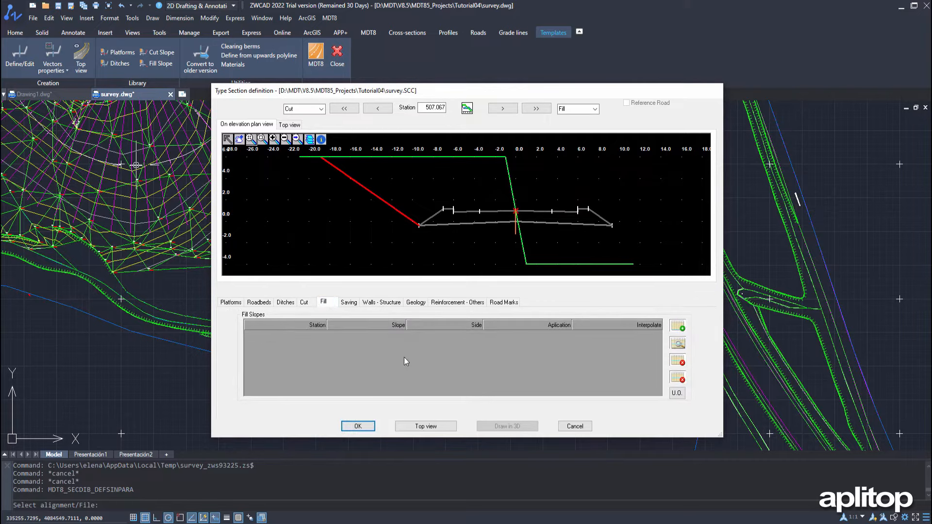
pyautogui.click(677, 326)
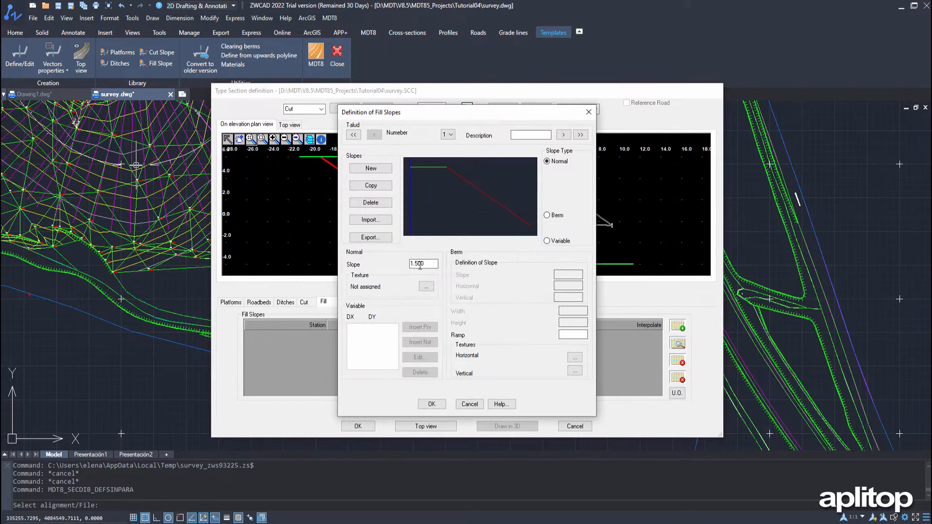
pyautogui.doubleClick(428, 264)
pyautogui.write('0.667')
pyautogui.click(431, 404)
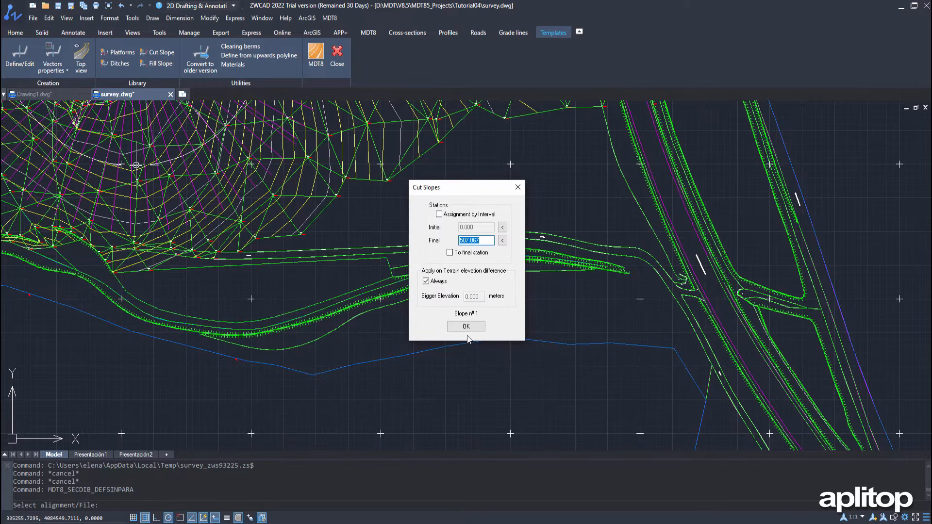
pyautogui.click(467, 327)
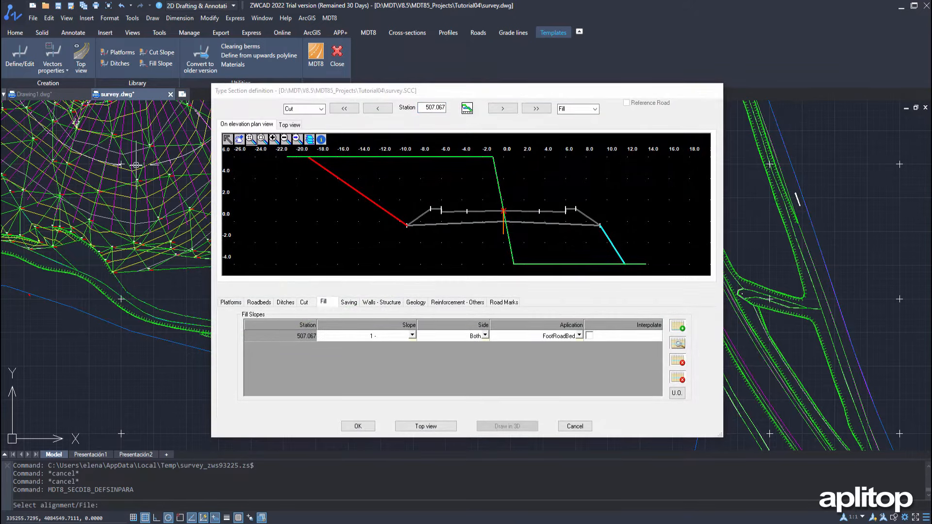
# Preview the template in section and top view at station 200, and accept the type section definition
pyautogui.click(289, 124)
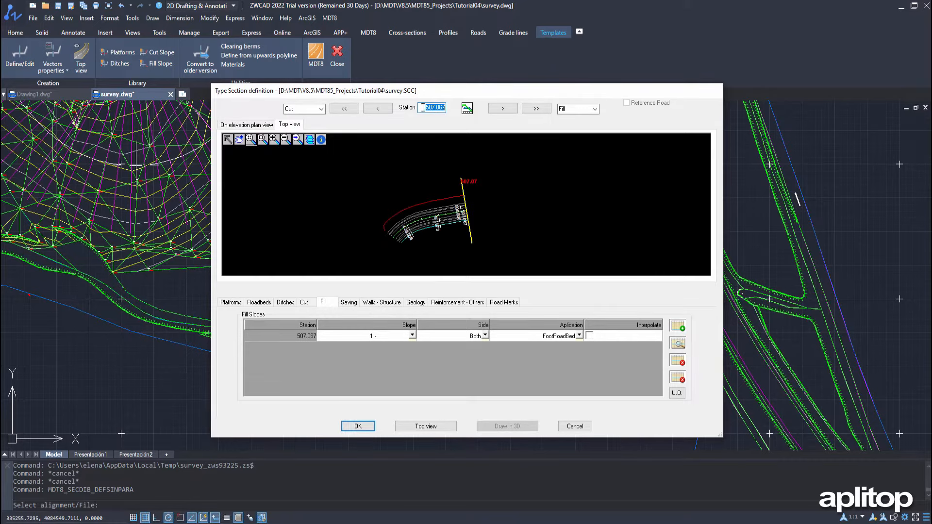
pyautogui.write('200')
pyautogui.press('Return')
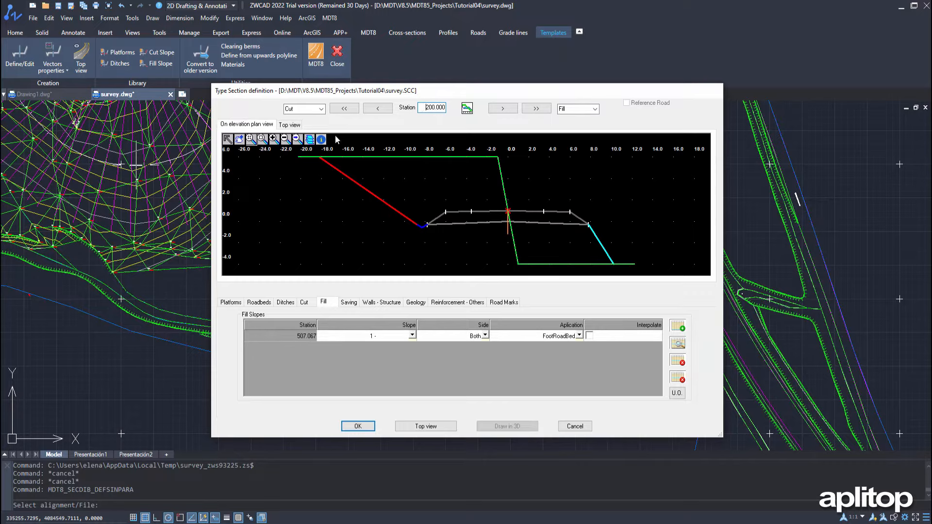
pyautogui.click(294, 125)
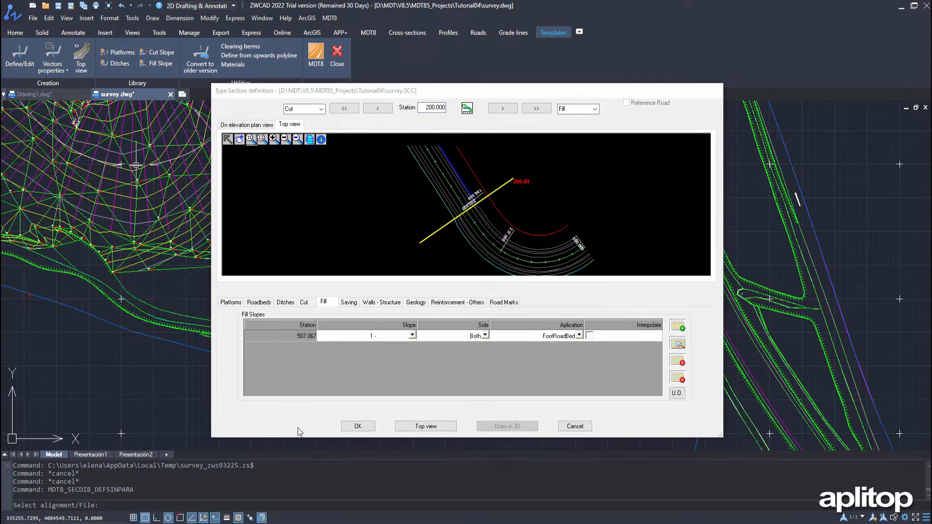
pyautogui.click(357, 426)
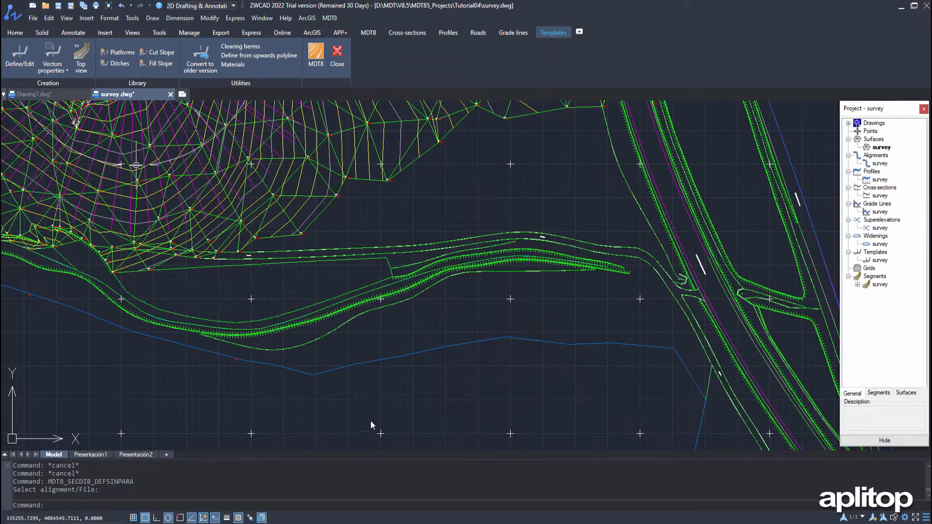
# Generate the widenings of the survey alignment with the Generic road regulation, overwriting survey.SOB
pyautogui.click(479, 34)
pyautogui.click(385, 57)
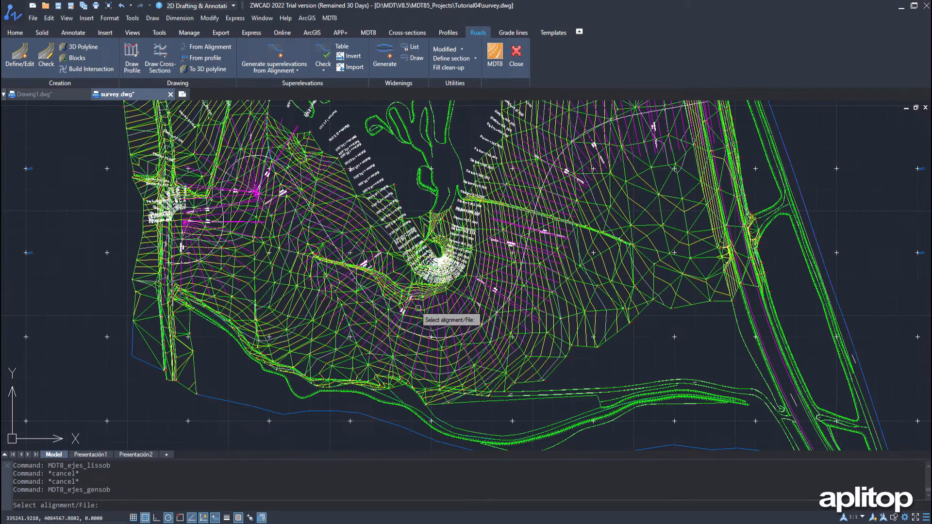
pyautogui.scroll(2, 396, 316)
pyautogui.scroll(4, 396, 316)
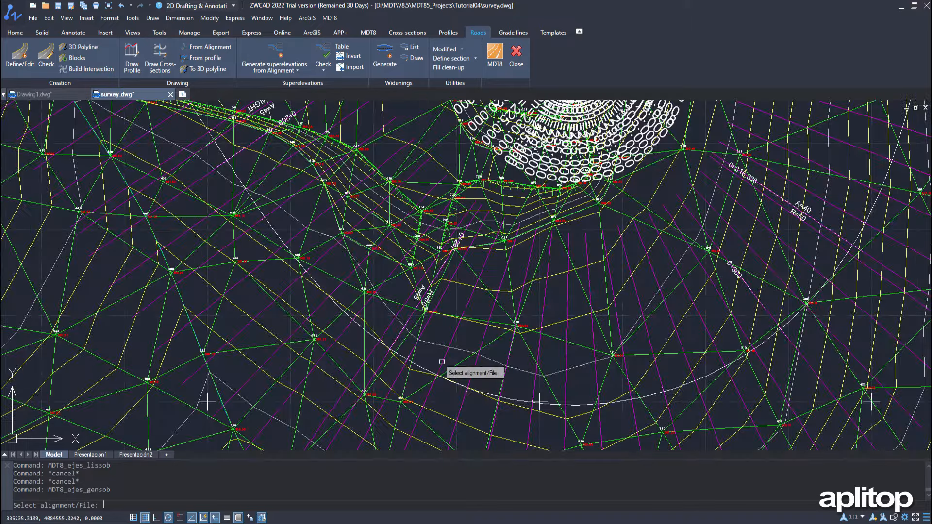
pyautogui.click(421, 367)
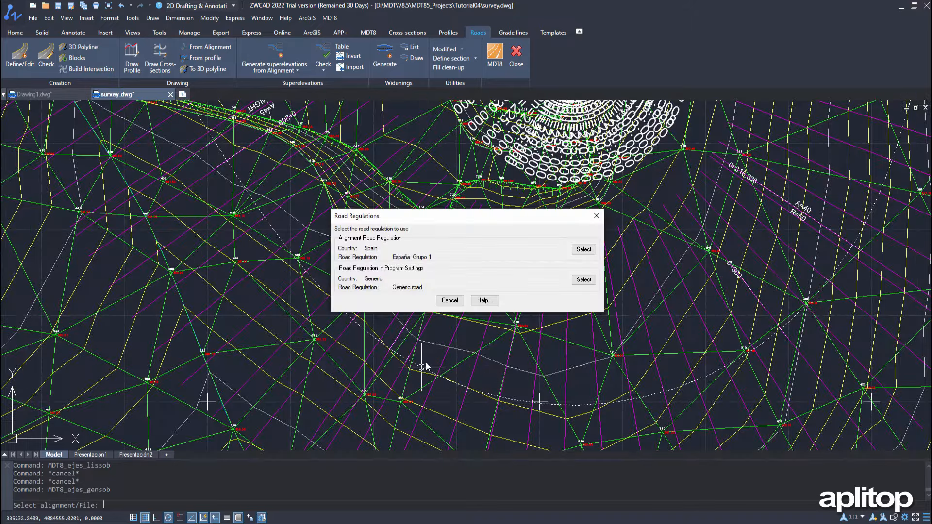
pyautogui.click(583, 279)
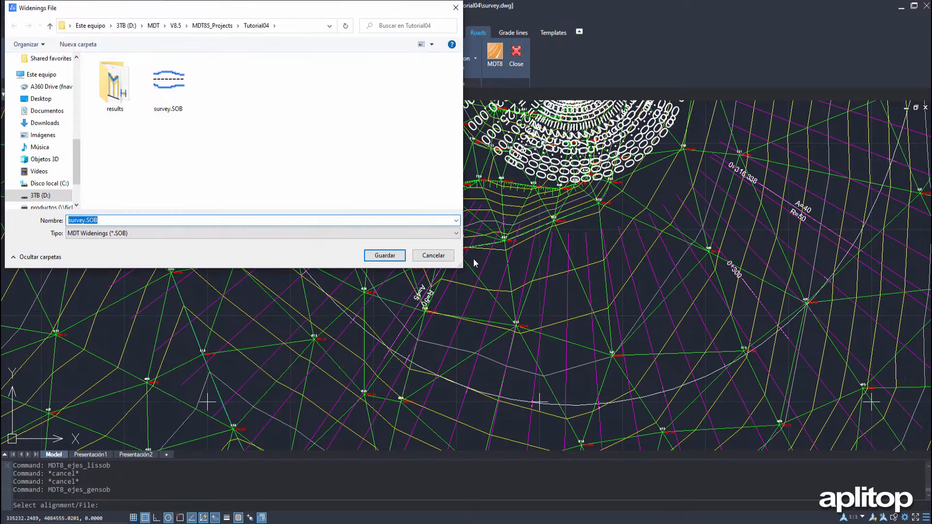
pyautogui.click(393, 255)
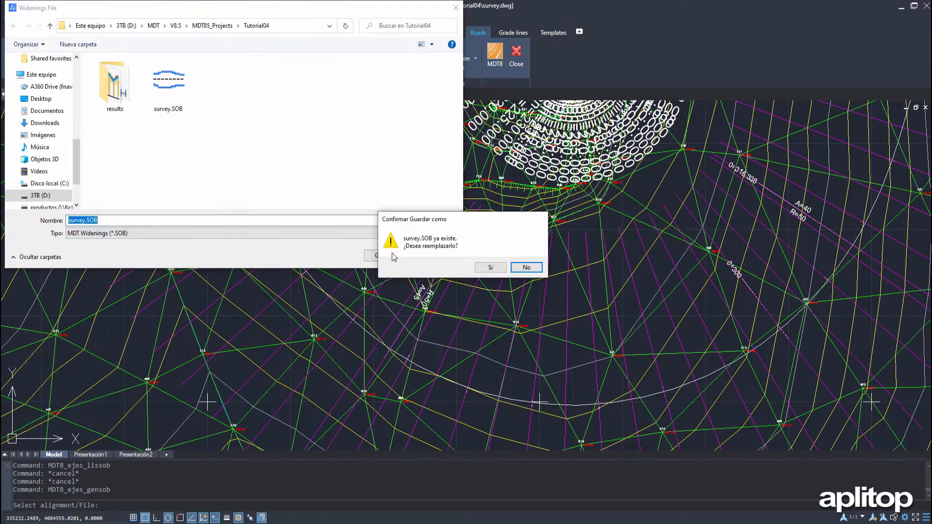
pyautogui.click(491, 266)
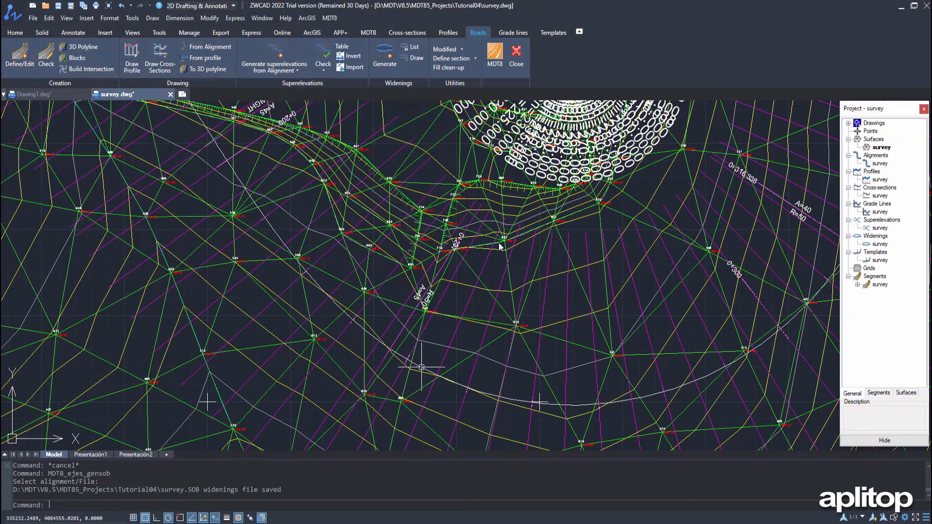
# Open the widenings listing
pyautogui.click(413, 49)
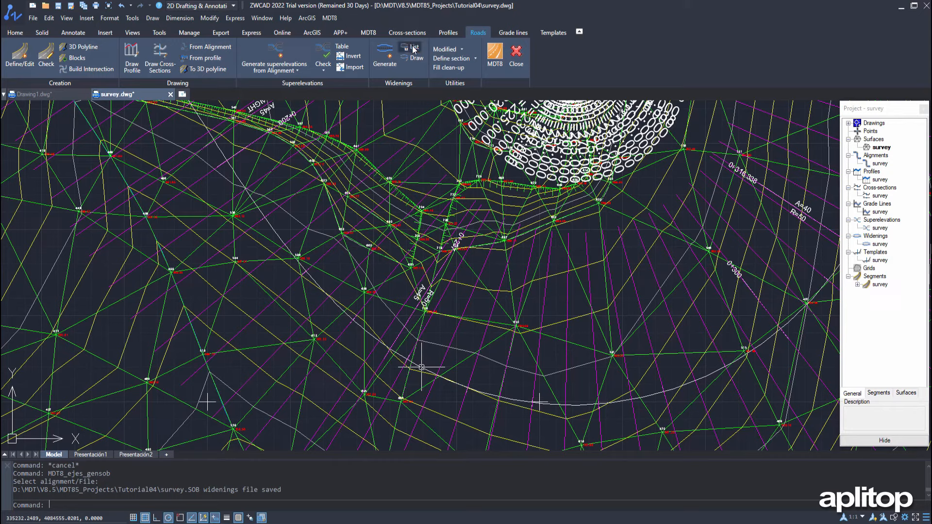